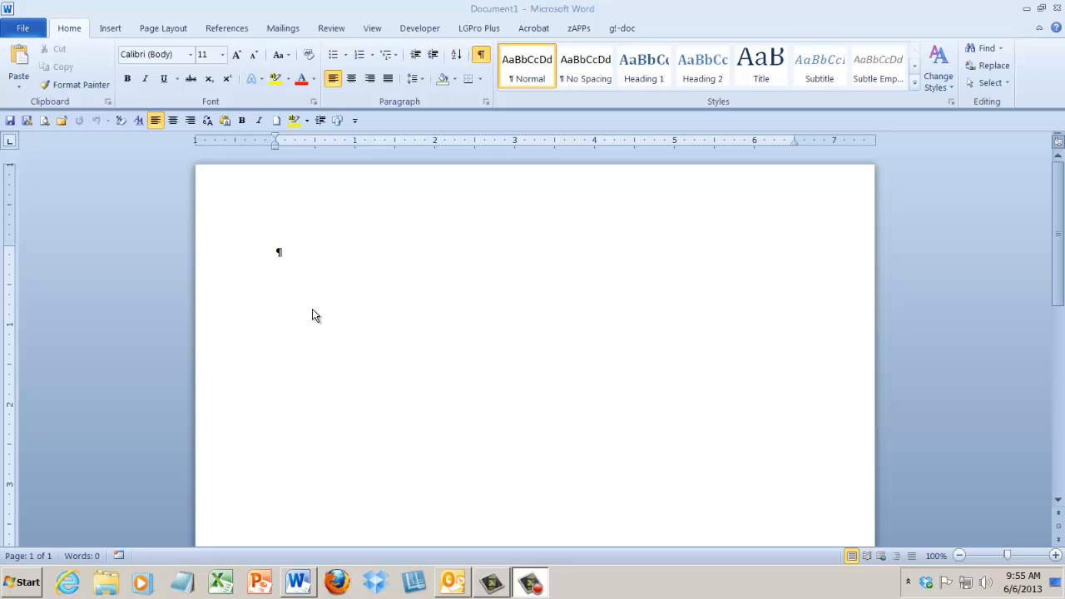
Attach the LGPro template to the blank document with the LGPro Standard page layout.
left_click(492, 34)
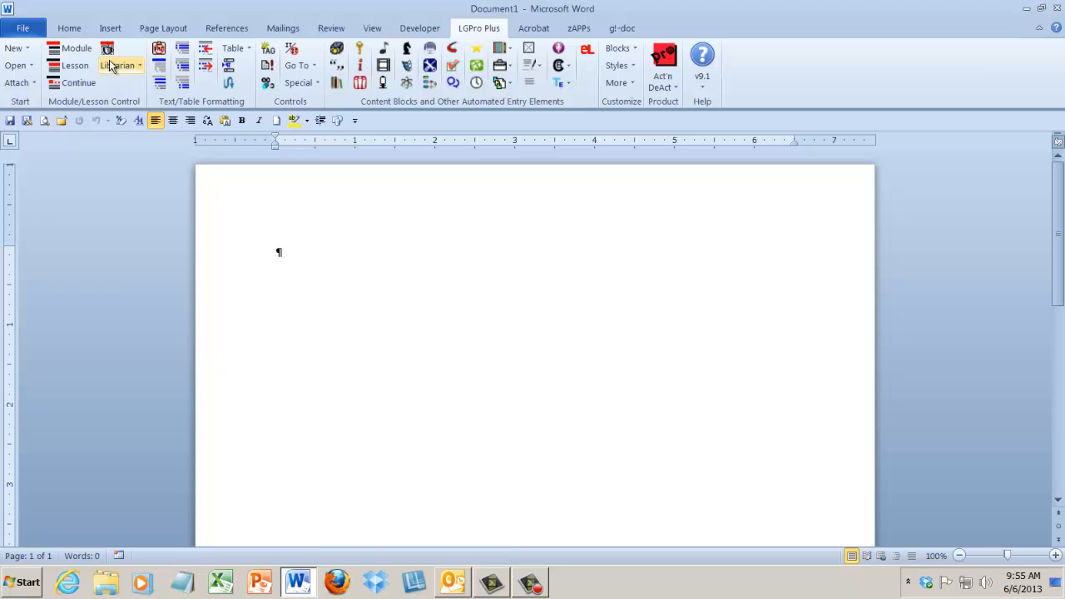
left_click(16, 83)
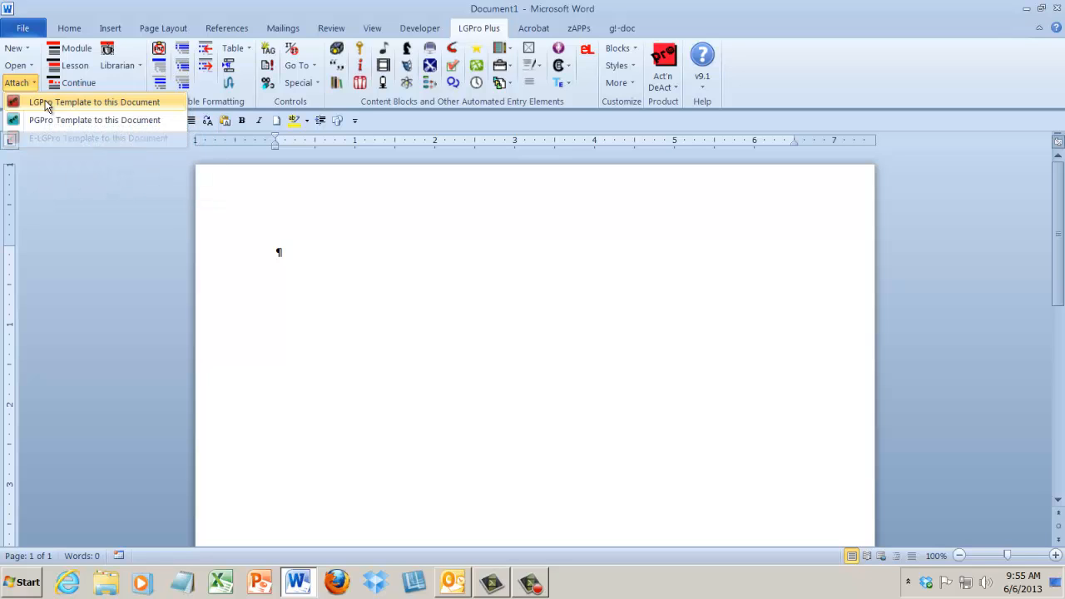
left_click(47, 103)
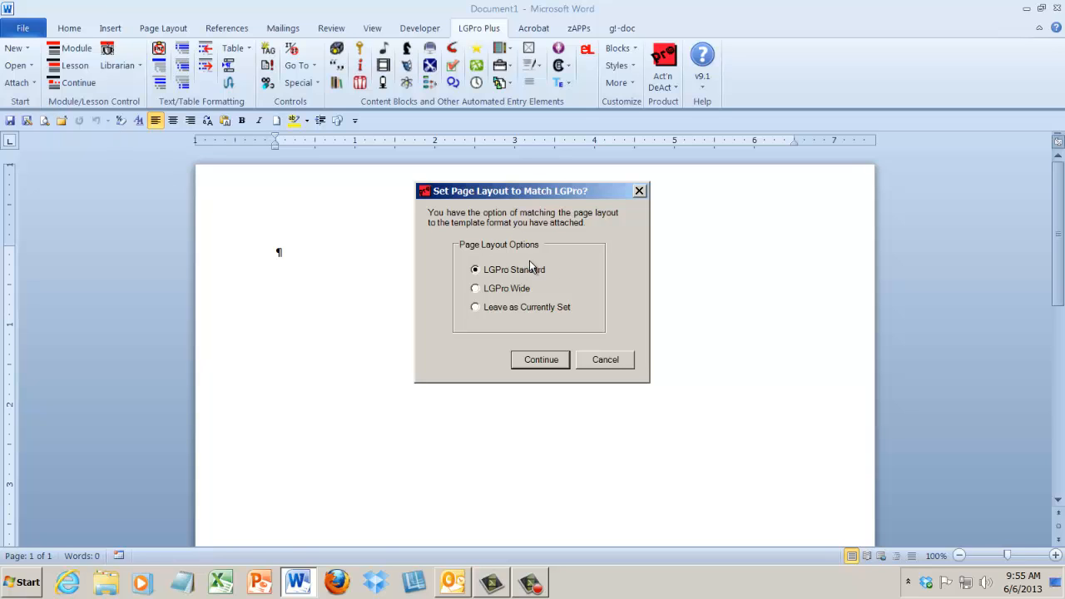
left_click(549, 359)
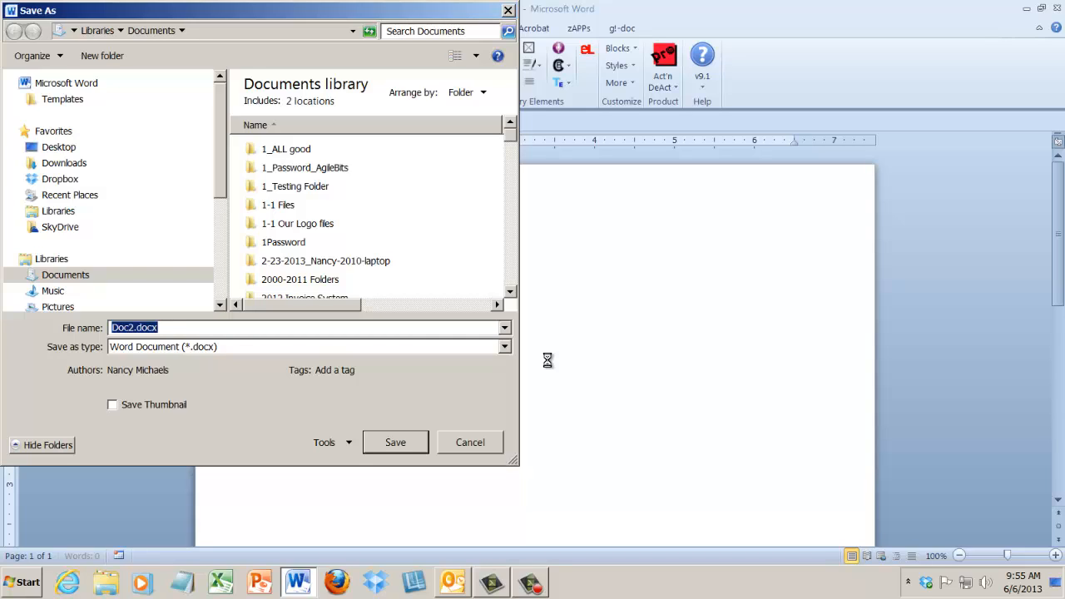
Save the document in the Documents library as 1_Mod1 Intro.docx and finish attaching the template.
left_click(138, 330)
left_click_drag(137, 329, 93, 331)
type("1_")
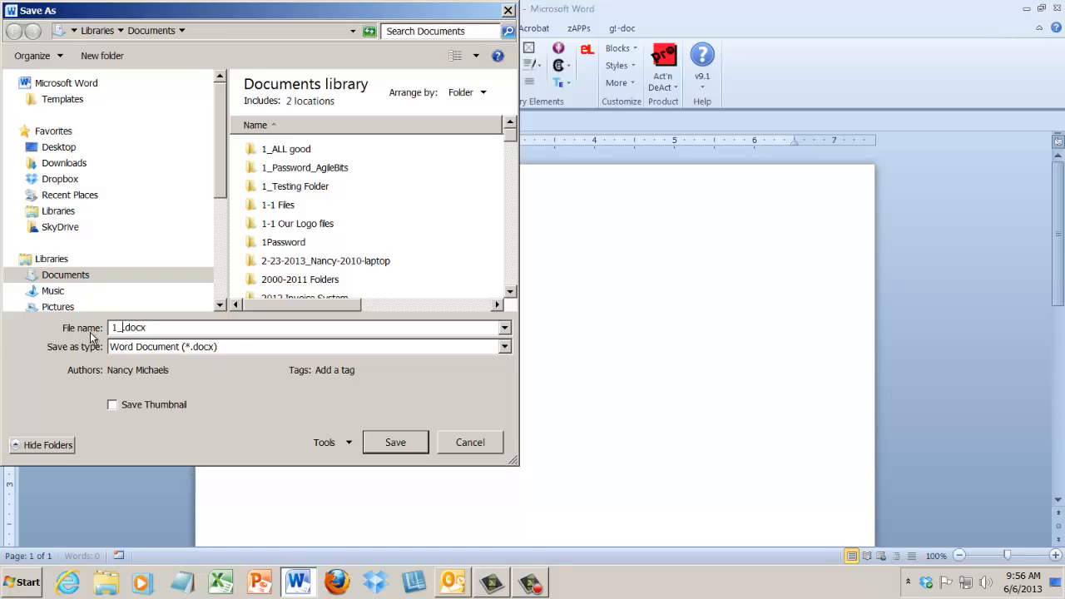
type("Mod1 Intrp")
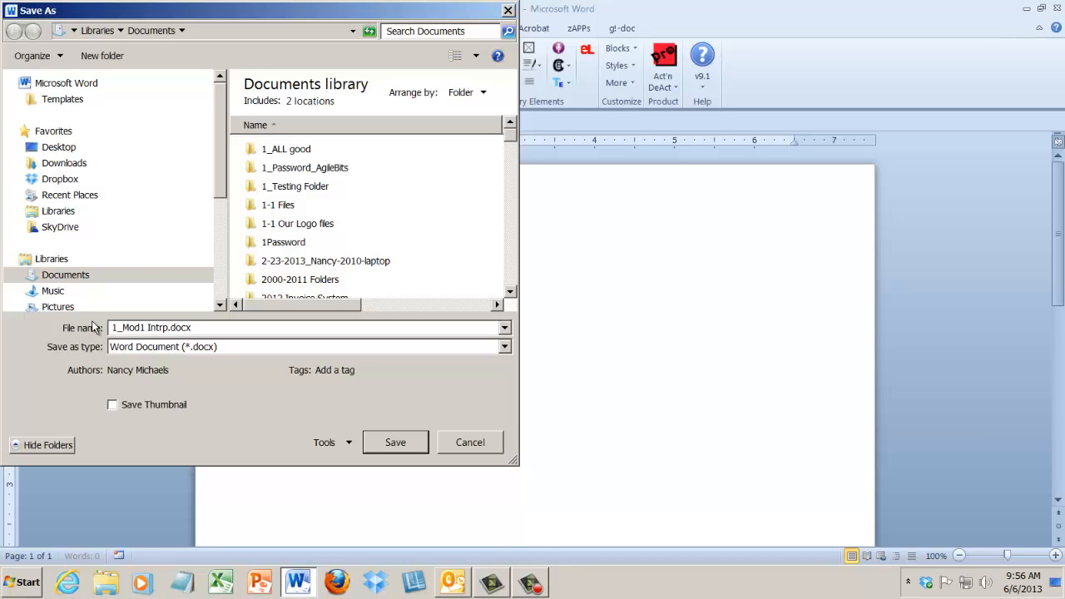
key("BackSpace")
type("o")
left_click(398, 442)
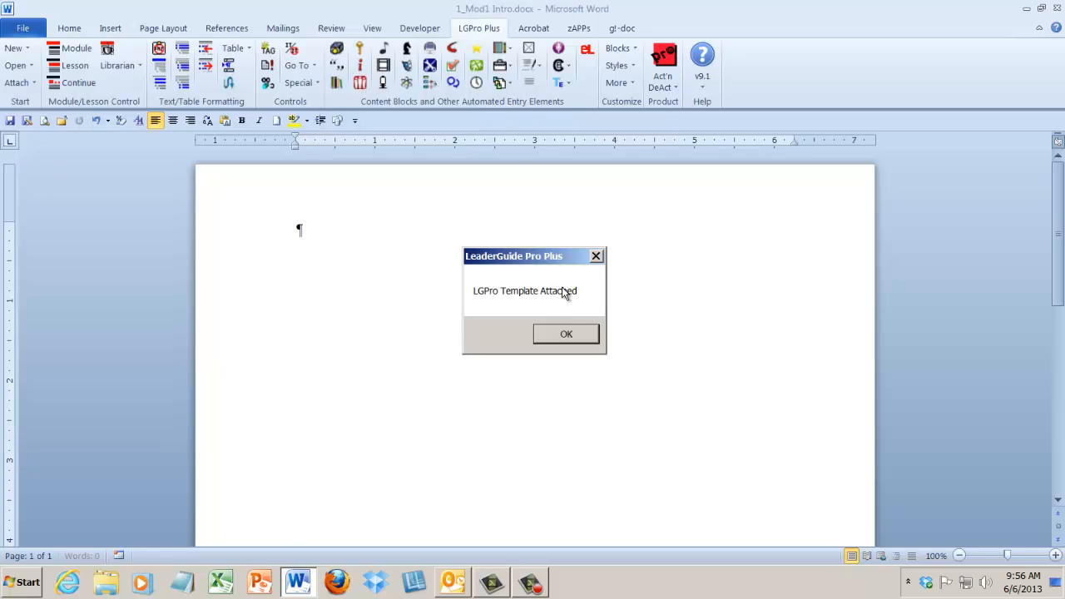
left_click(566, 335)
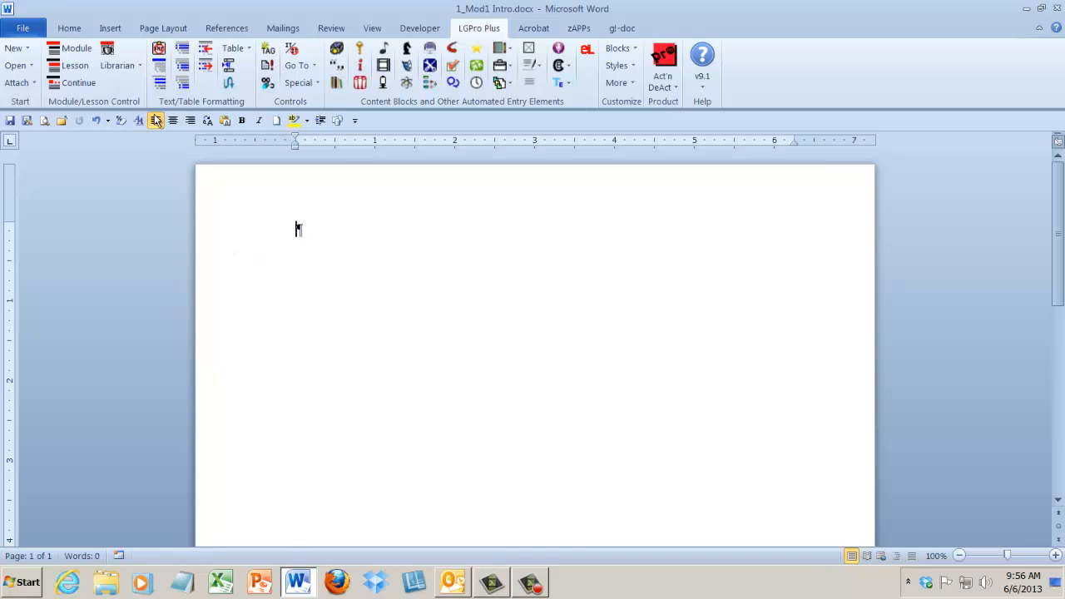
Create a new module named Introduction with a first lesson named Overview.
left_click(72, 52)
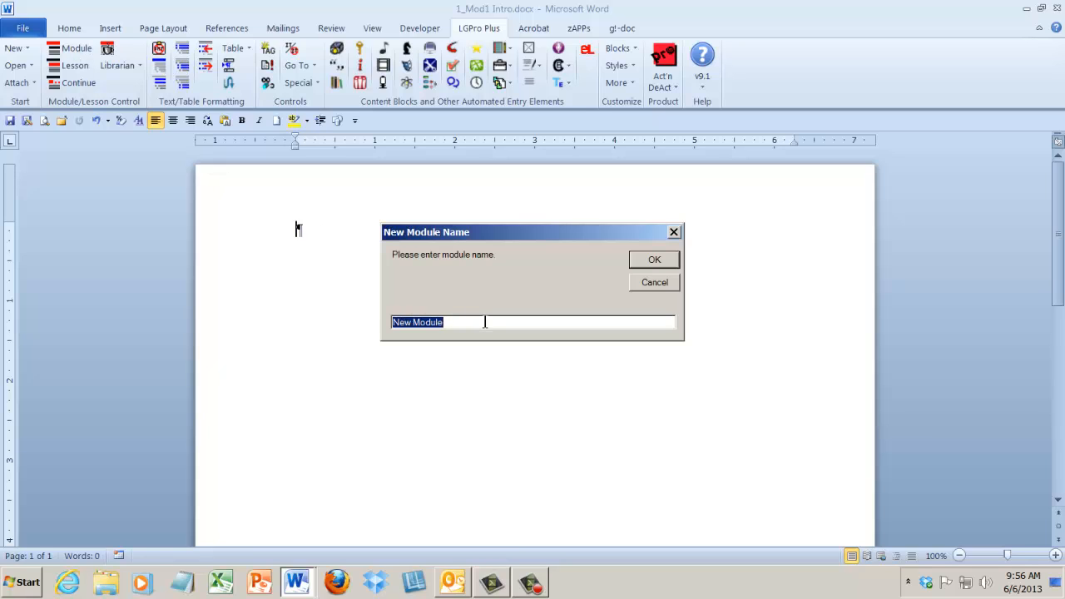
key("BackSpace")
left_click(655, 261)
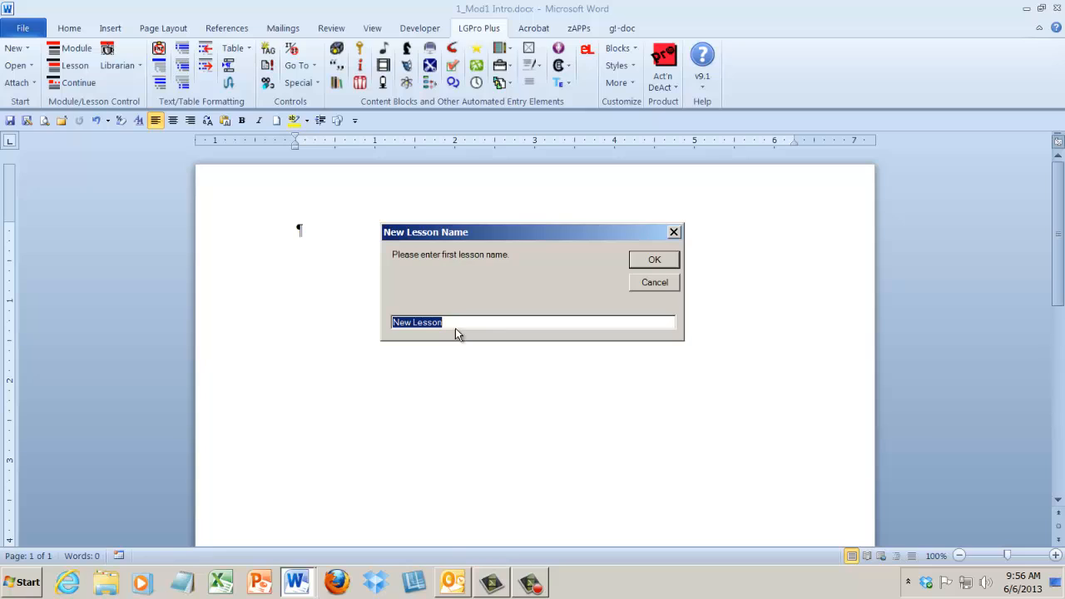
left_click_drag(456, 326, 391, 326)
type("0")
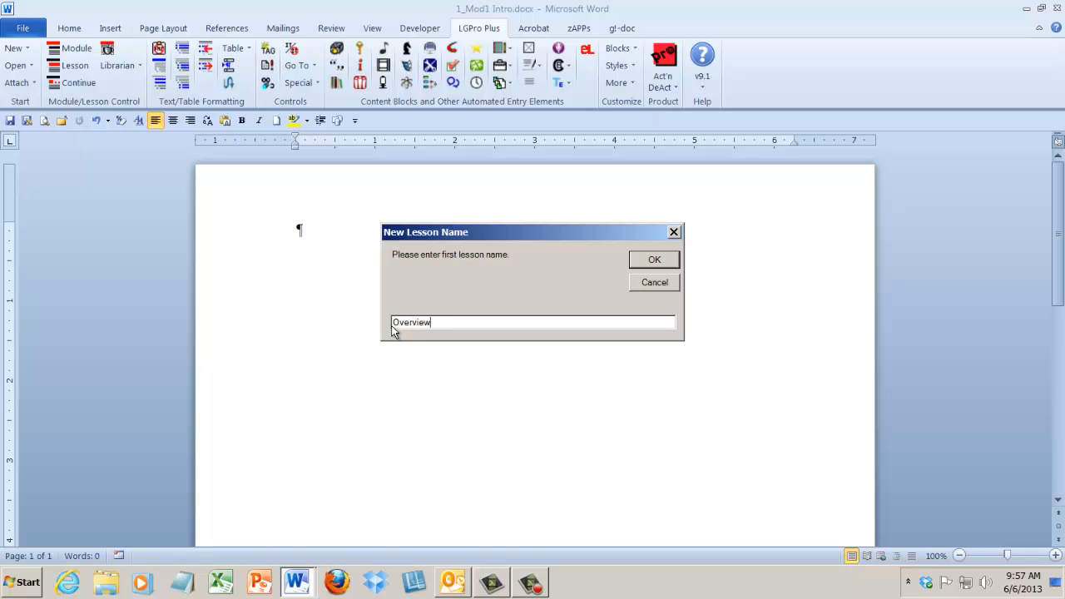
left_click(659, 260)
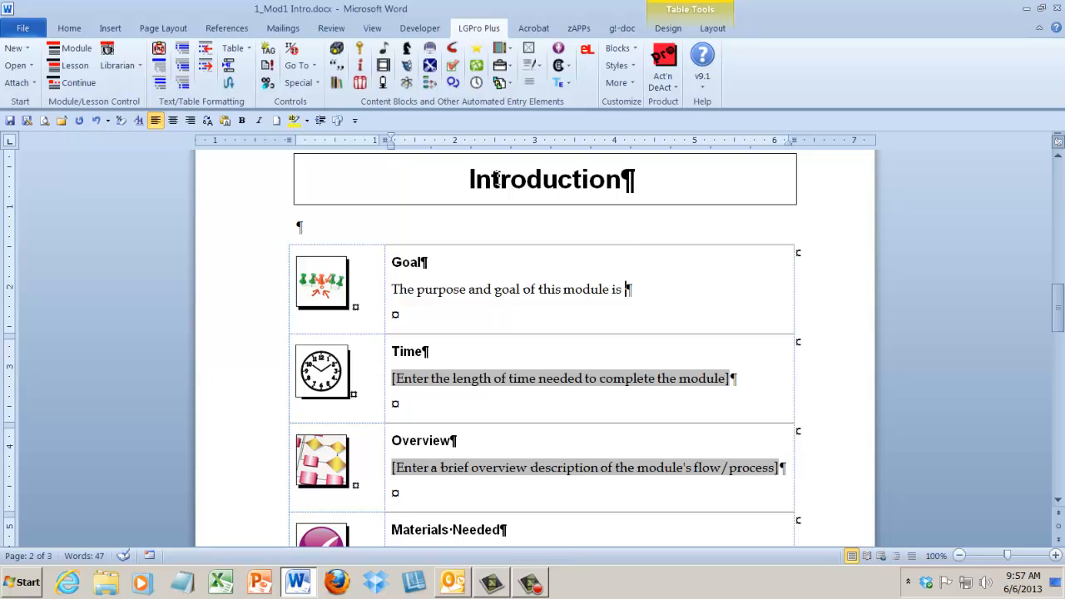
Complete the module's Goal sentence with "learning objectives" and set its Time to "35 minutes".
left_click_drag(491, 178, 561, 179)
left_click(647, 294)
type("learning objectives")
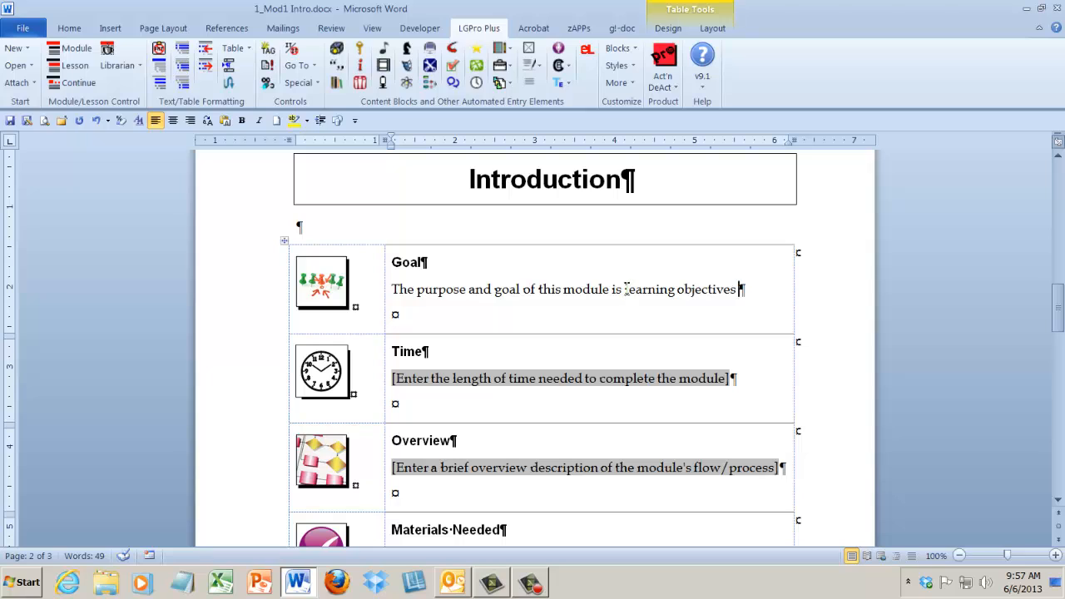
left_click(590, 384)
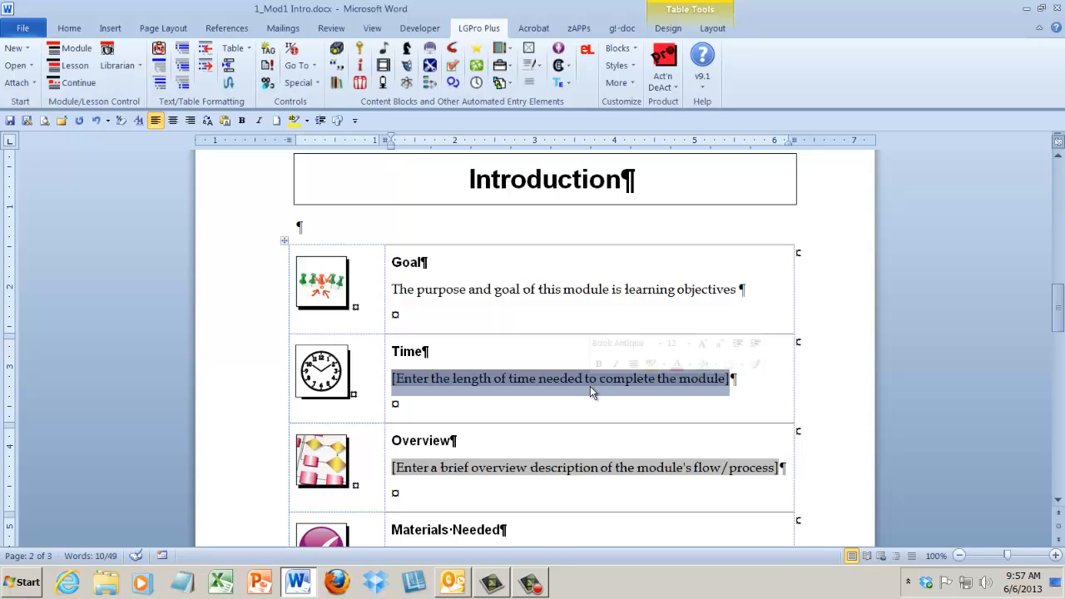
type("35")
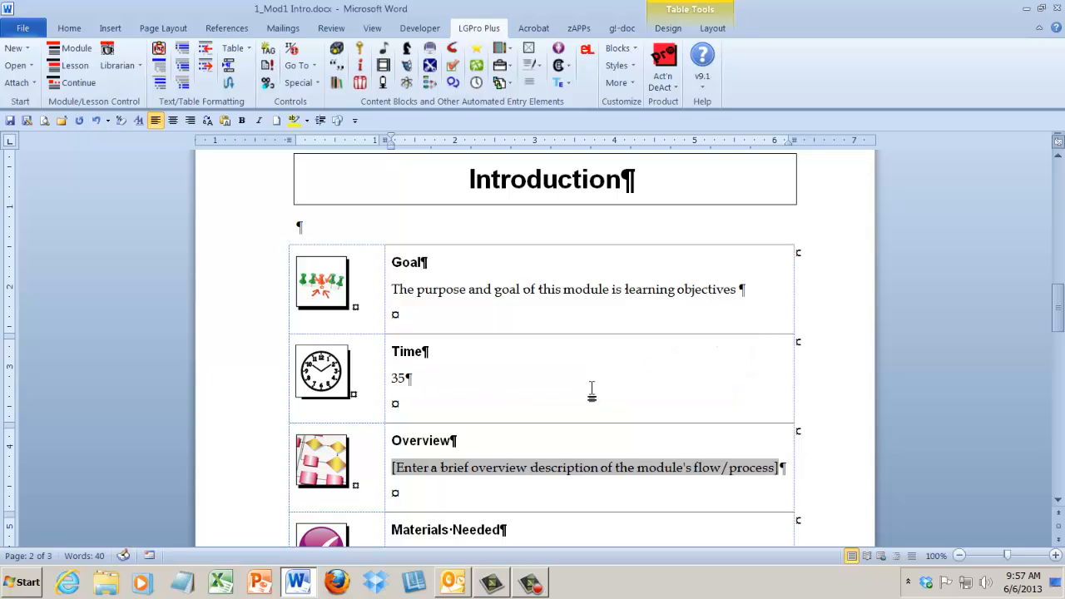
type(" minutes")
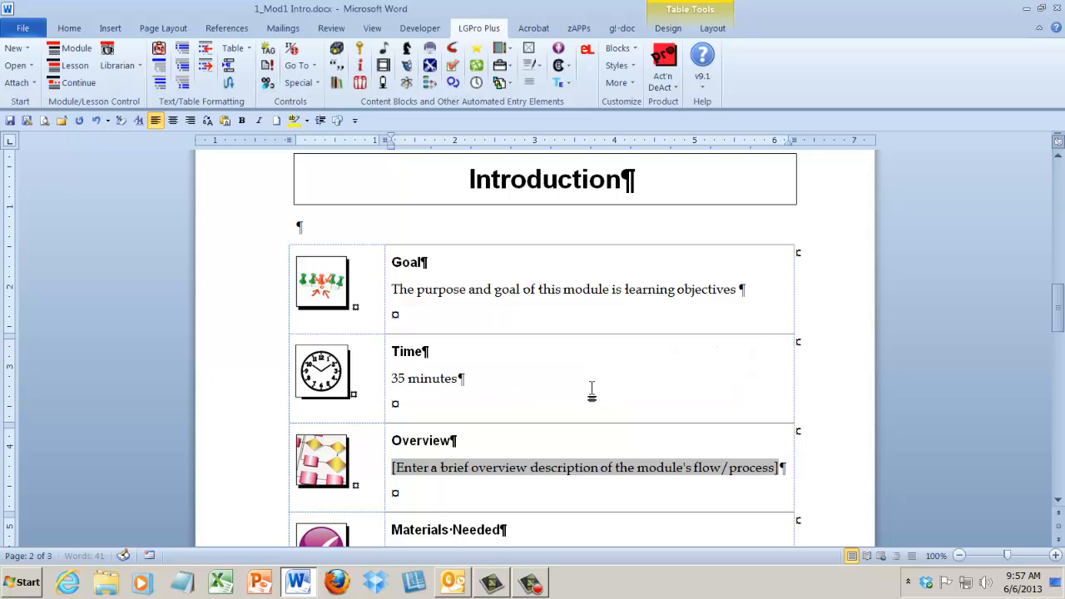
Replace the module's Overview placeholder with "Talking to training".
left_click(526, 471)
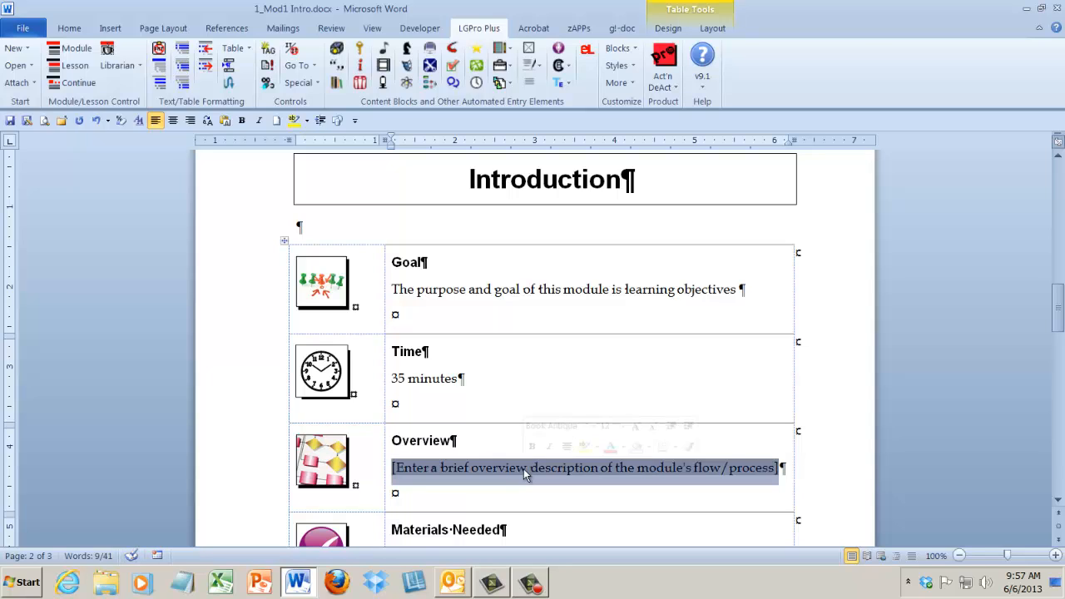
type("Tal")
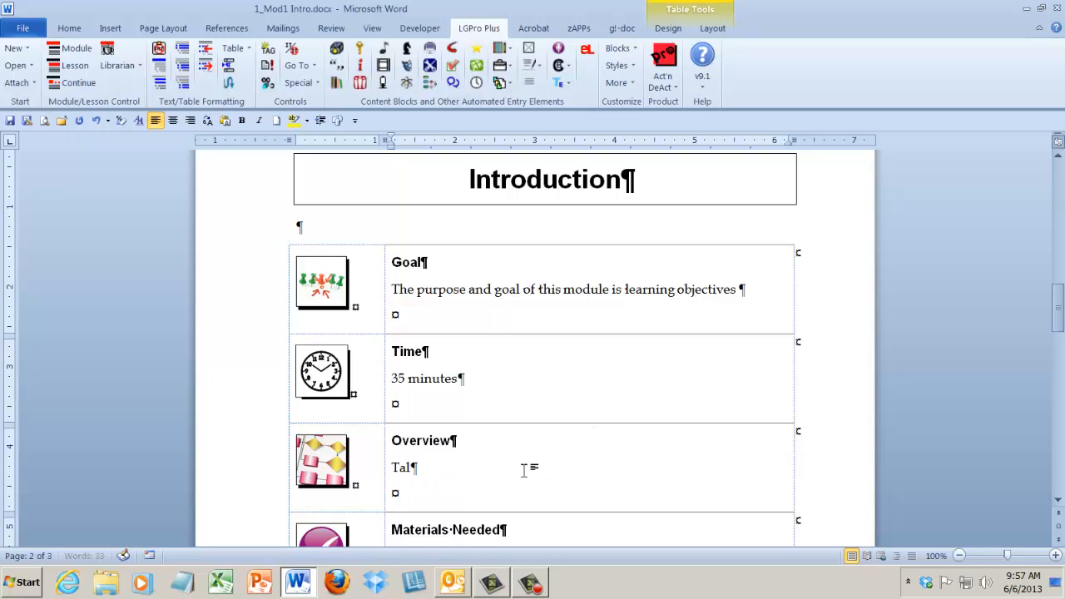
type("ioking to tr")
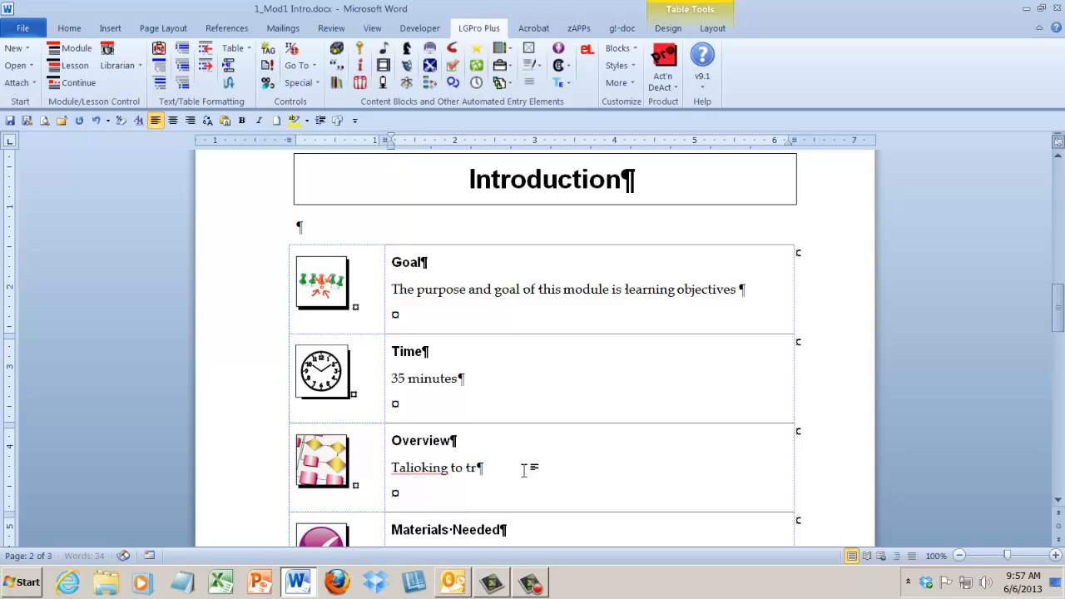
type("aining")
left_click(422, 470)
key("BackSpace")
key("BackSpace")
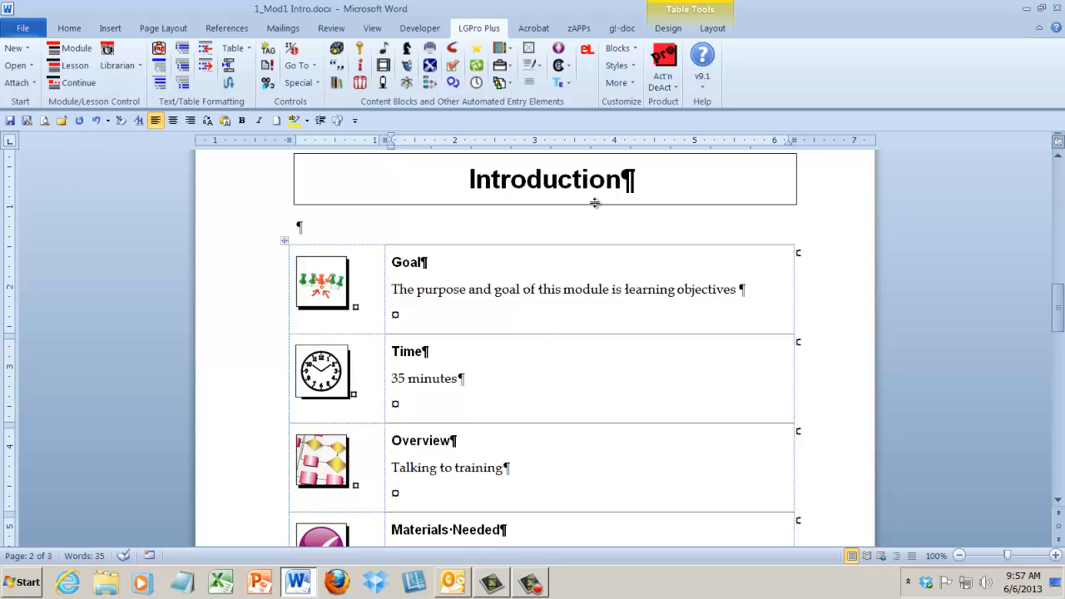
Fill the Materials Needed list with two bullets, "Slides" and "participant workbook".
left_click_drag(610, 187, 527, 183)
left_click_drag(462, 380, 391, 379)
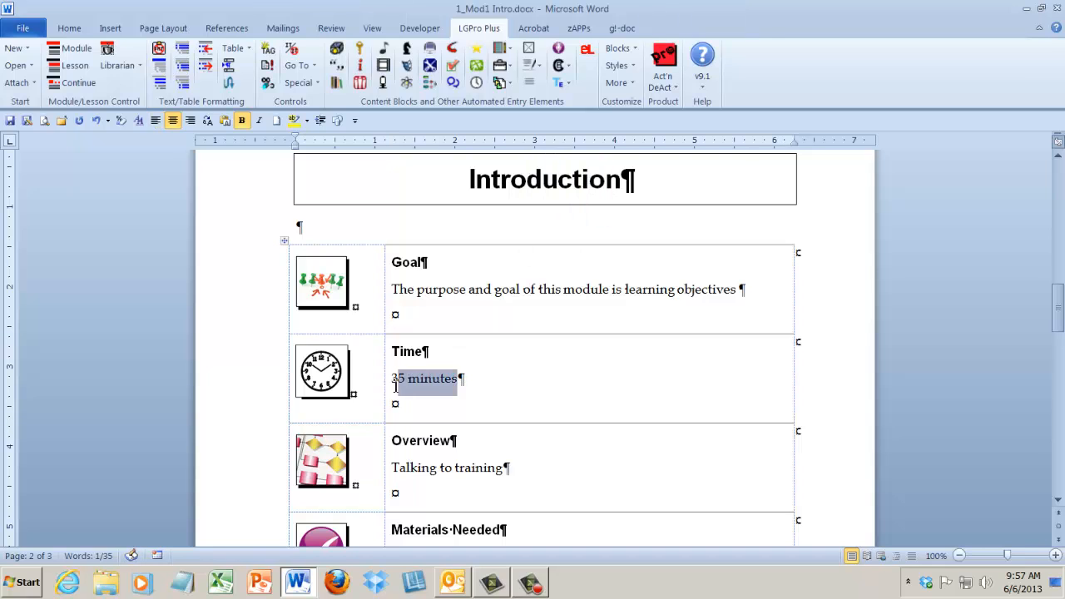
left_click(1058, 501)
scroll(1058, 501, "down", 3)
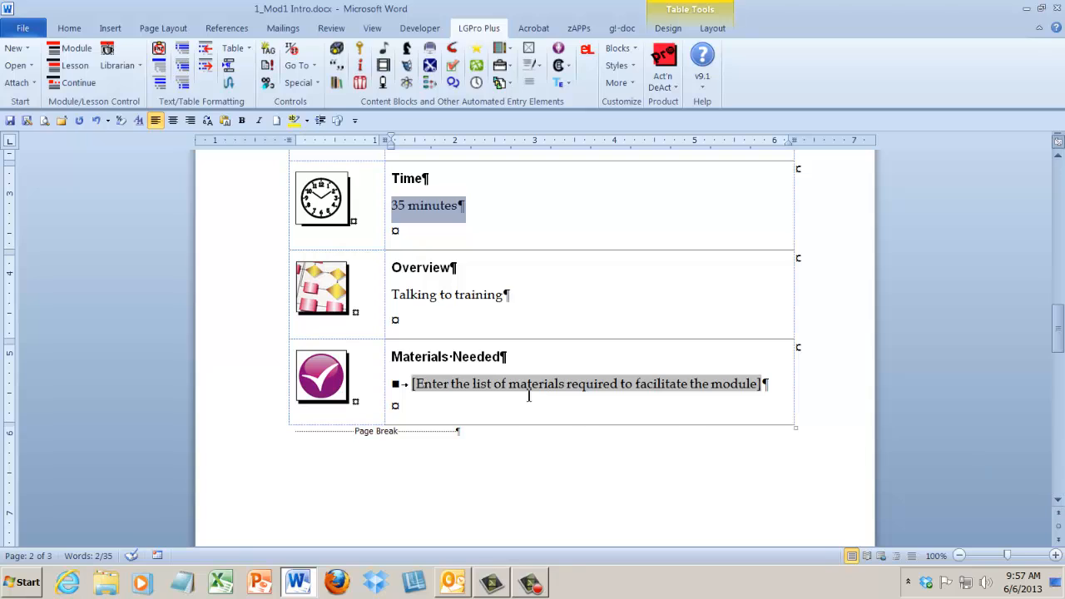
left_click(525, 383)
type("sl")
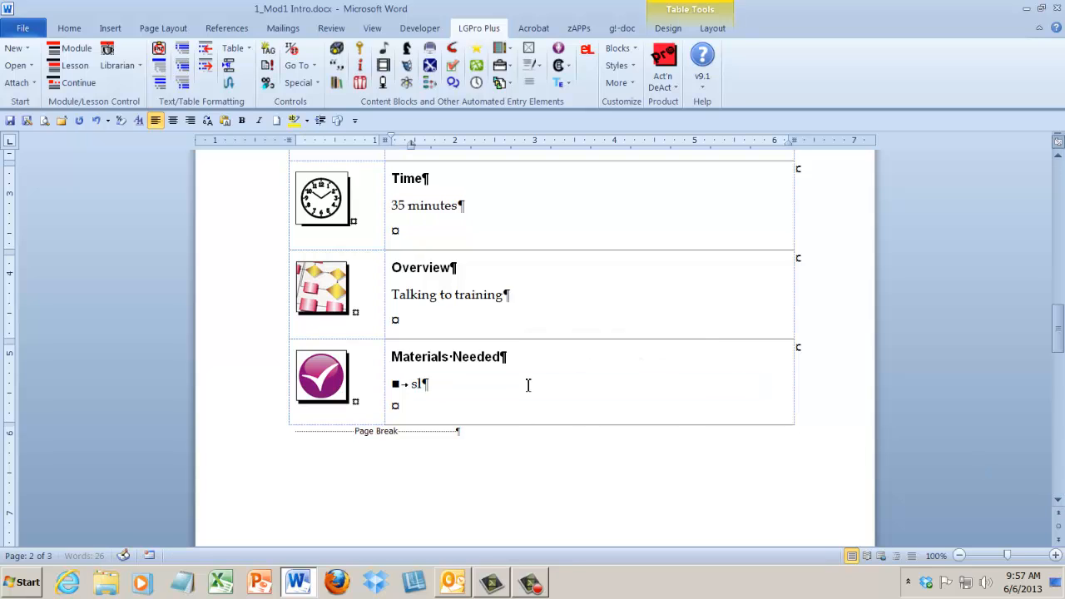
type("ides")
key("Return")
type("=pw")
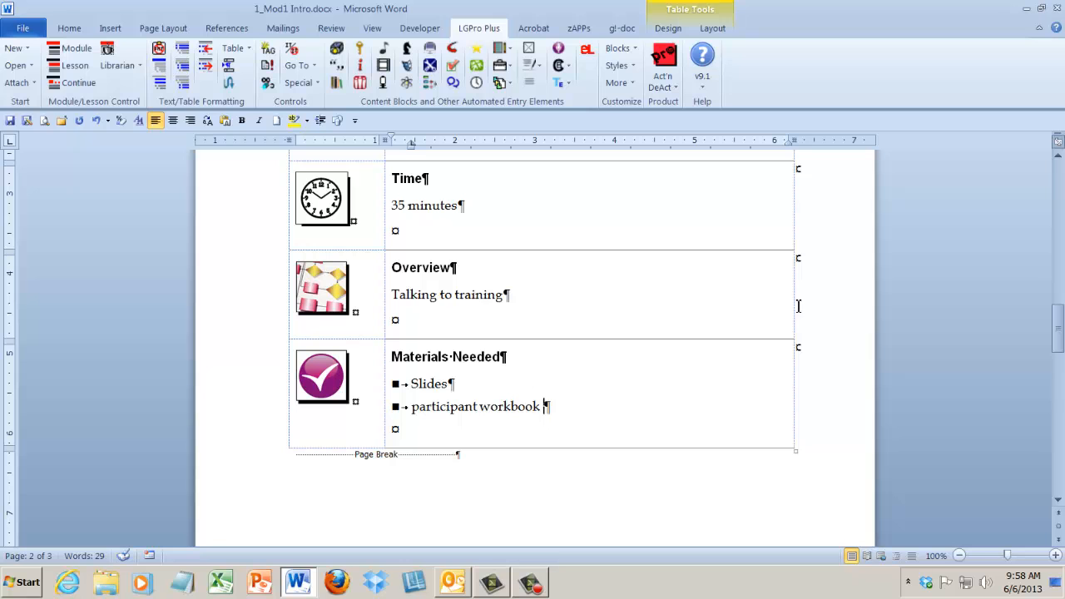
Add a quotation-mark content block under the Overview lesson heading, titled "Say something like:" with the text "we".
left_click_drag(1058, 333, 1058, 400)
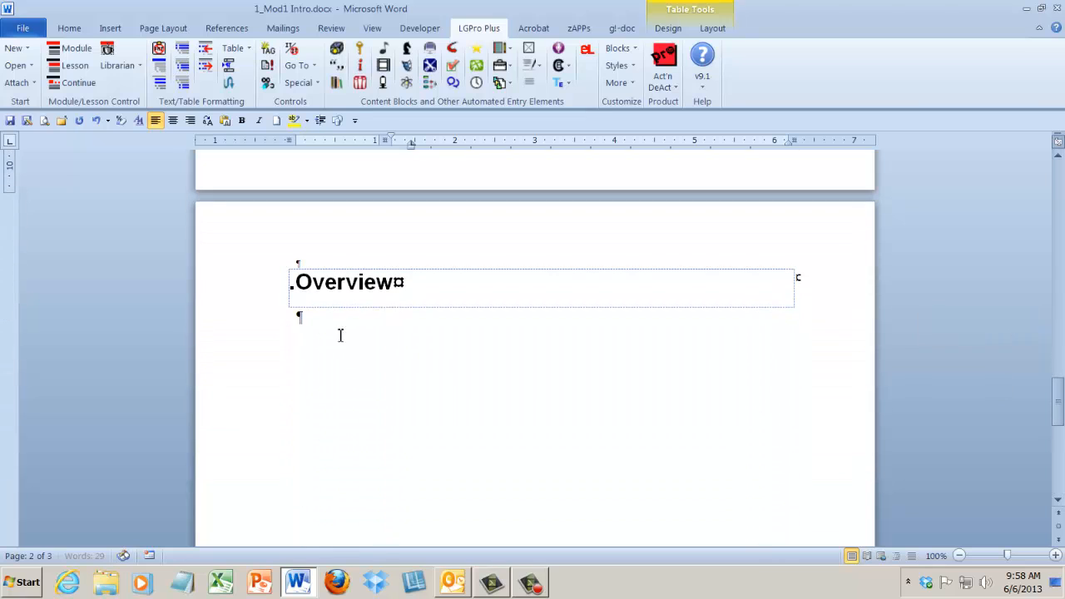
left_click_drag(393, 283, 312, 283)
left_click(412, 288)
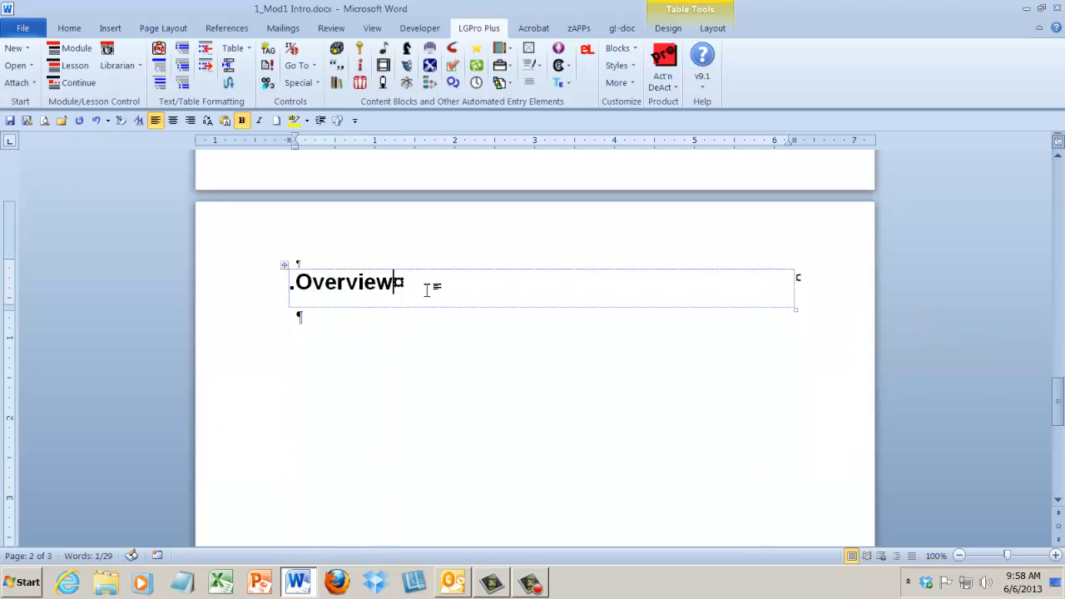
left_click(337, 82)
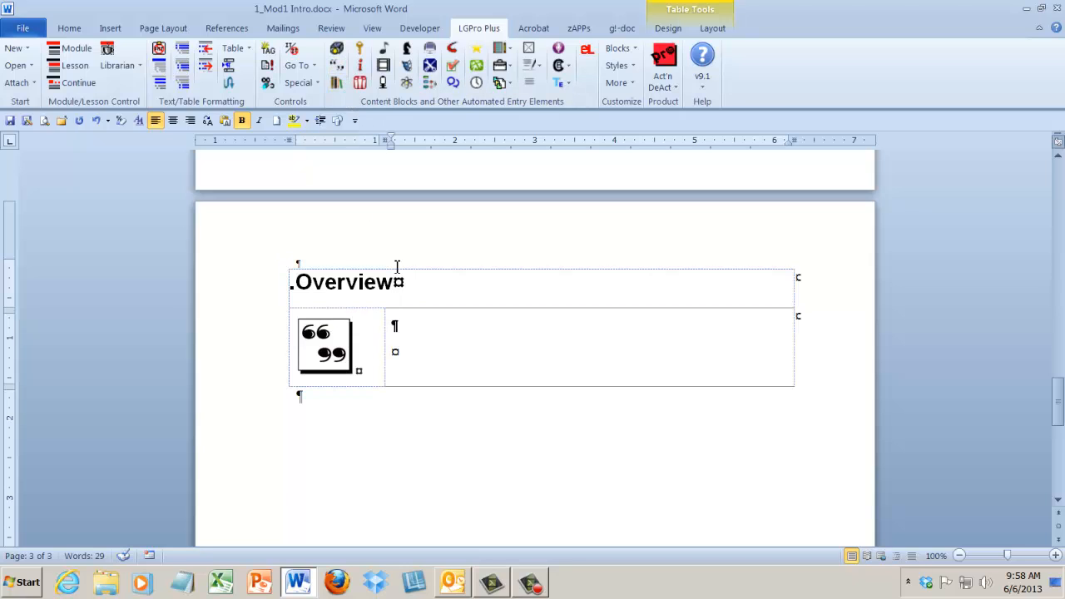
type("=ssl")
key("Return")
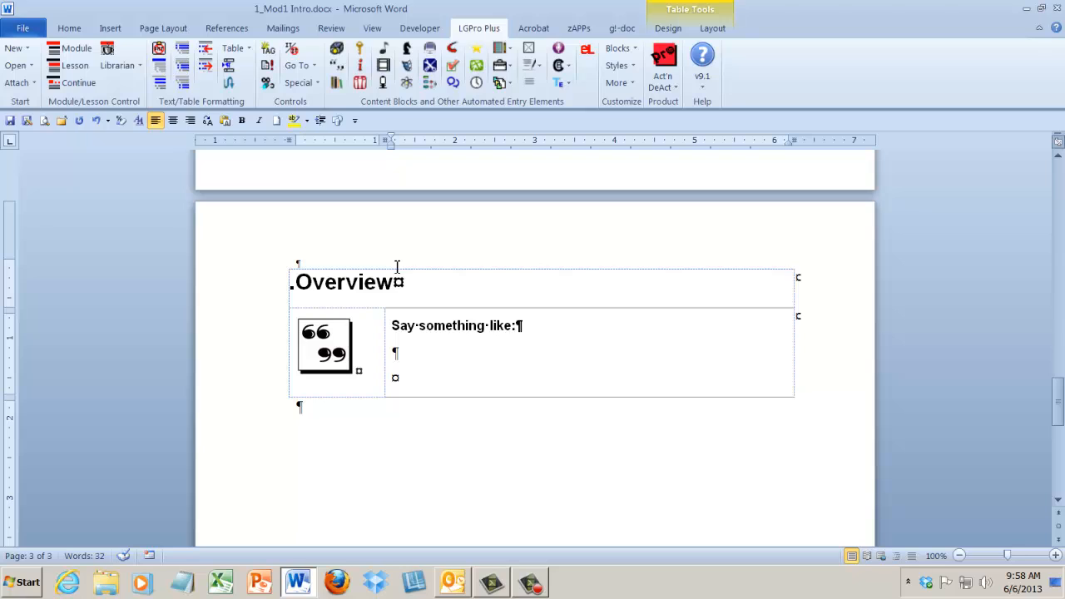
type("we")
Load a-ToxicNewPPT_rm0528.pptx from the OK_GTM folder under PowerPoint Slides as the source for adding slide images.
left_click(317, 87)
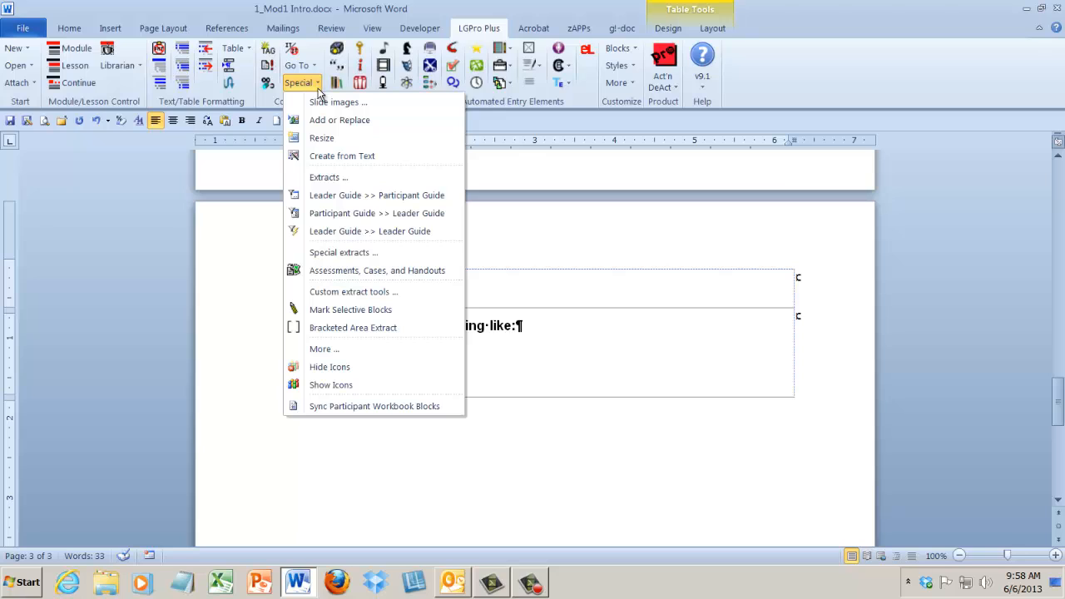
left_click(335, 119)
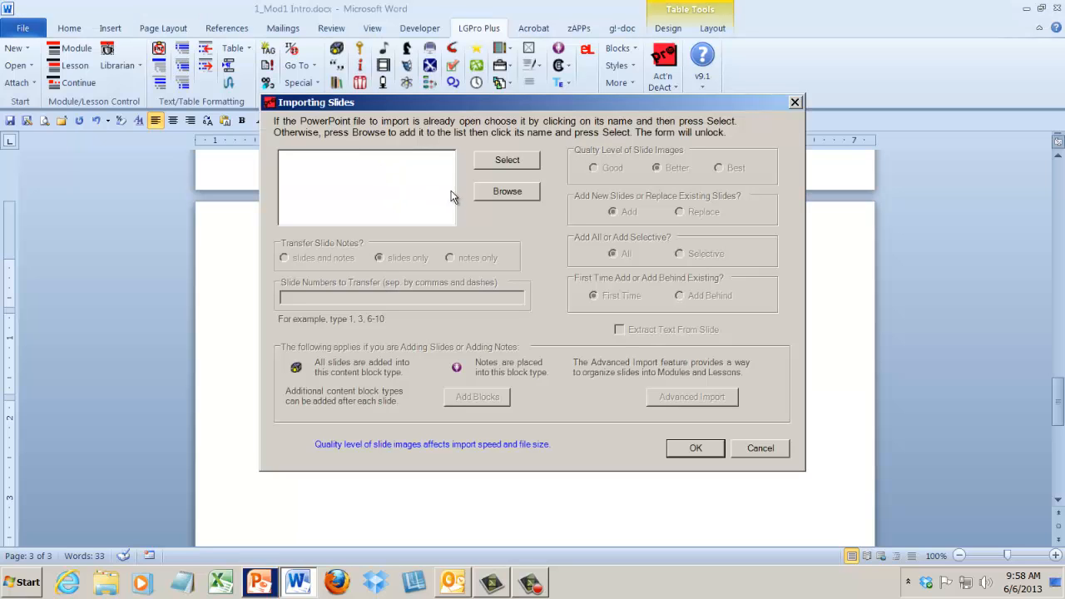
left_click(506, 191)
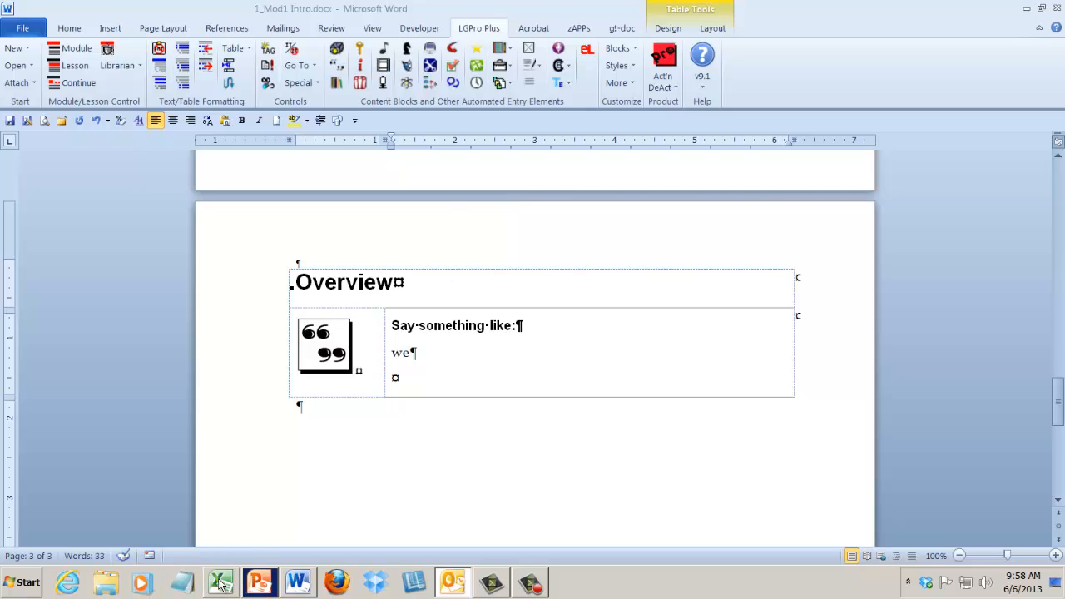
left_click(256, 584)
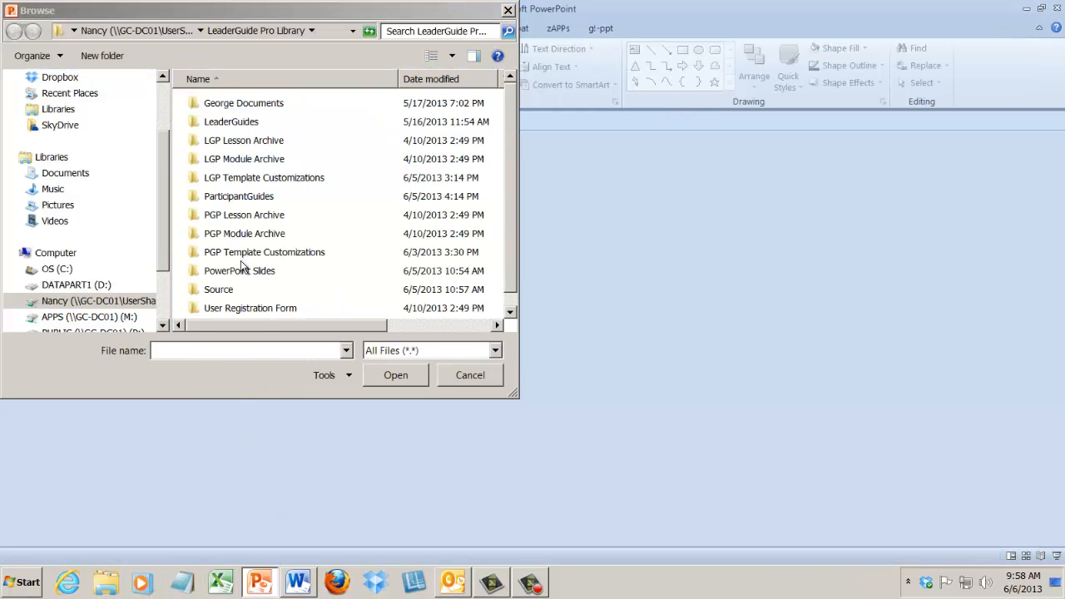
double_click(246, 273)
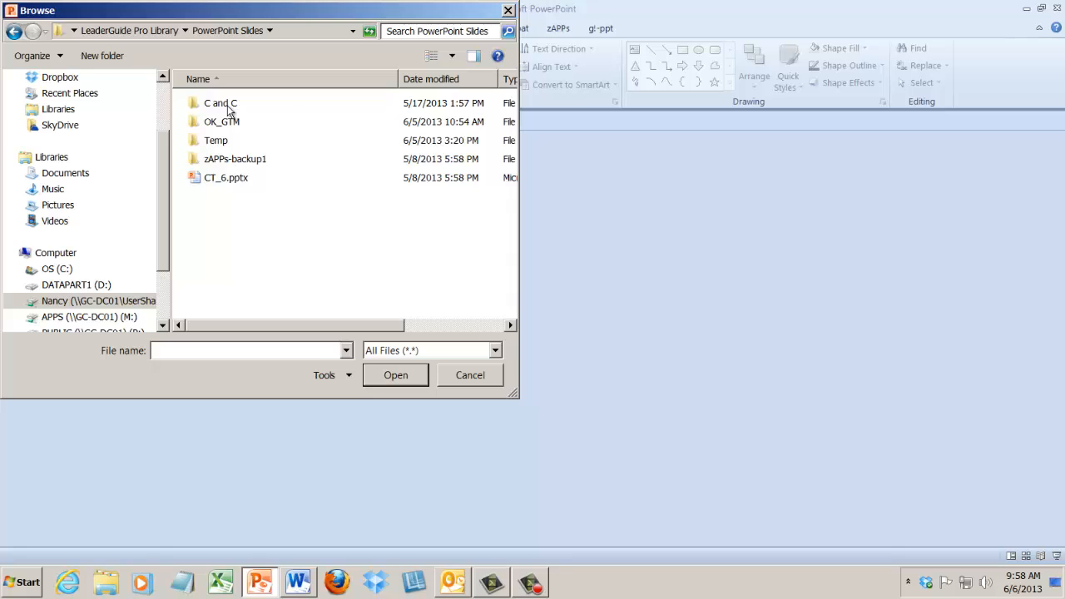
double_click(232, 124)
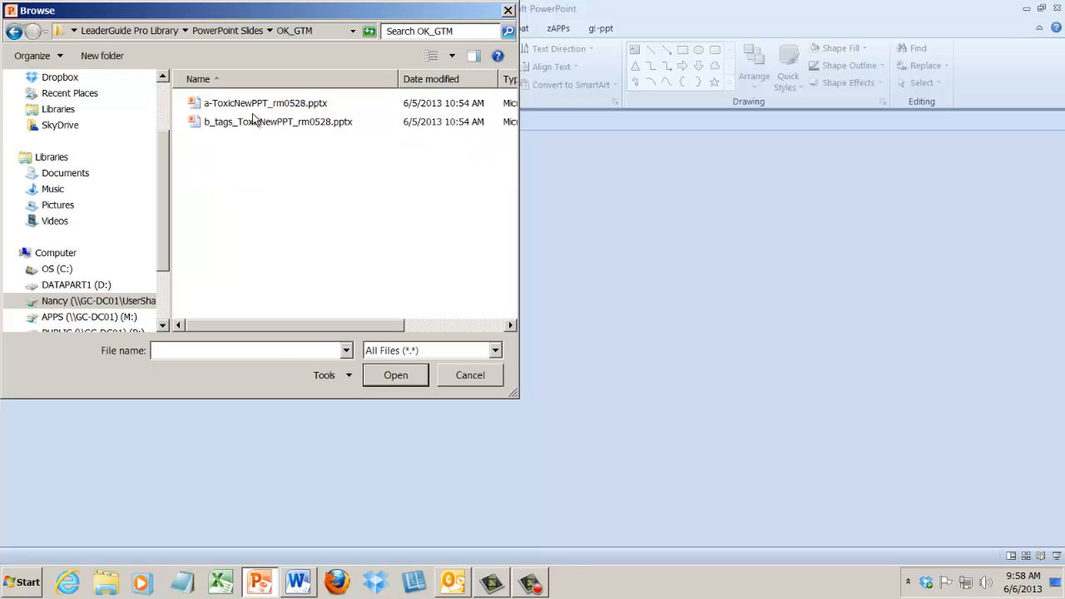
left_click(261, 107)
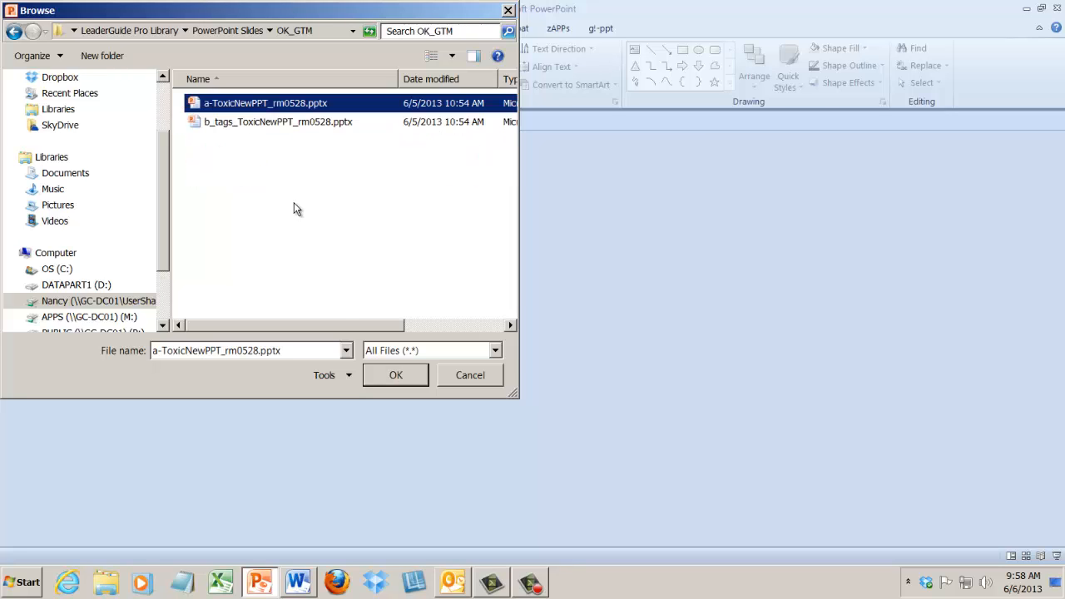
left_click(389, 371)
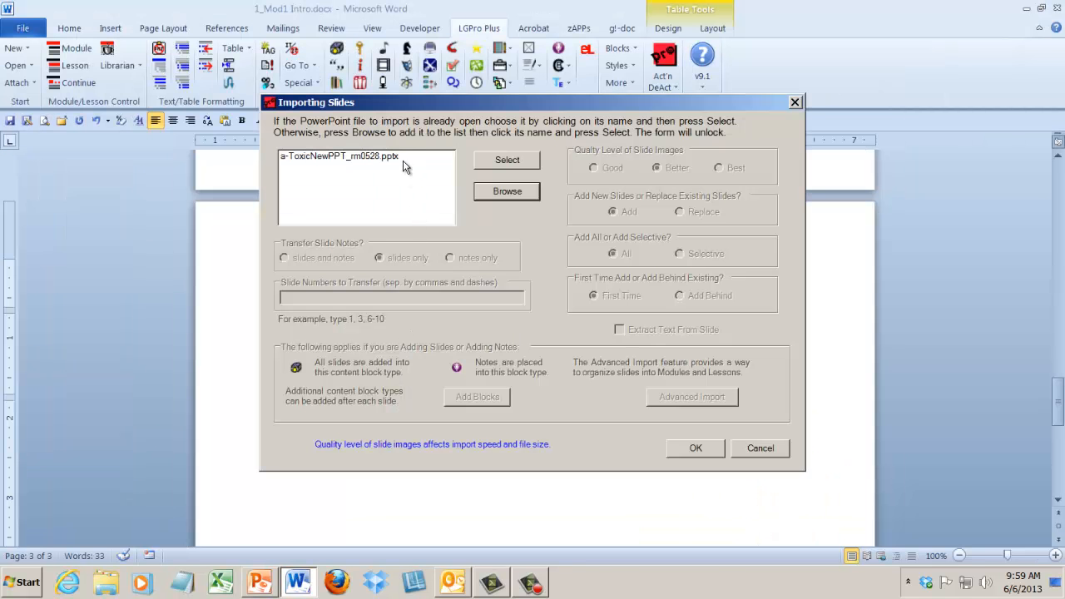
left_click(362, 161)
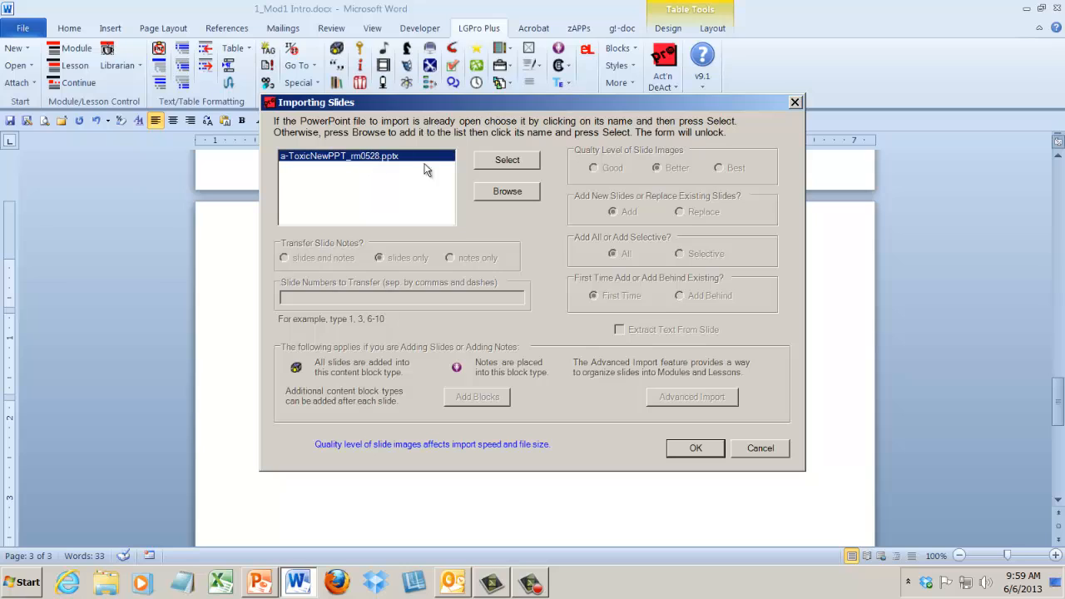
left_click(491, 166)
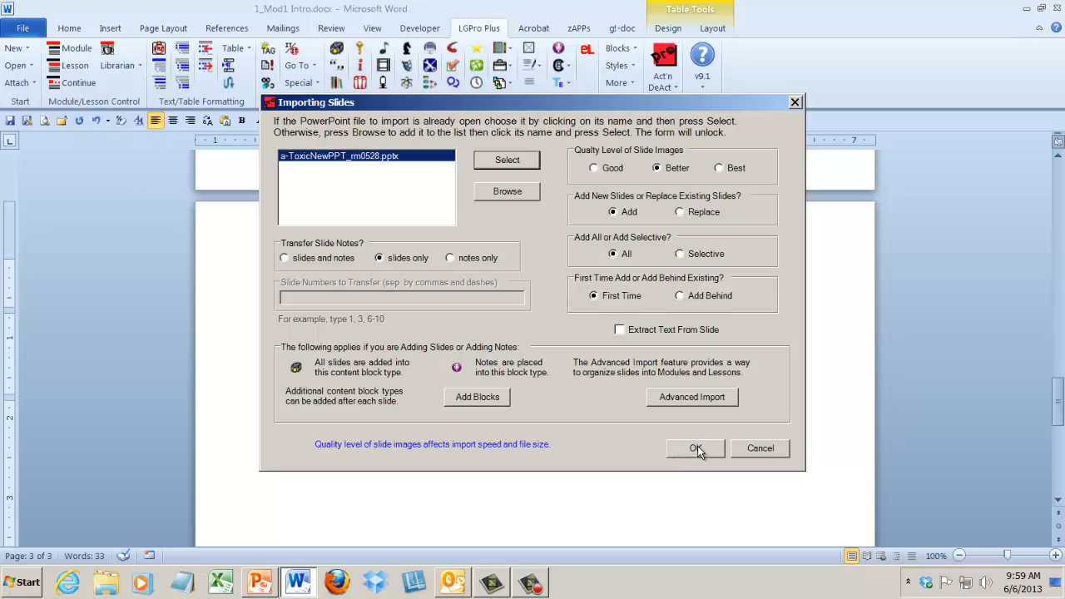
Import all the presentation's slides with the option to extract text from each slide enabled.
left_click(620, 330)
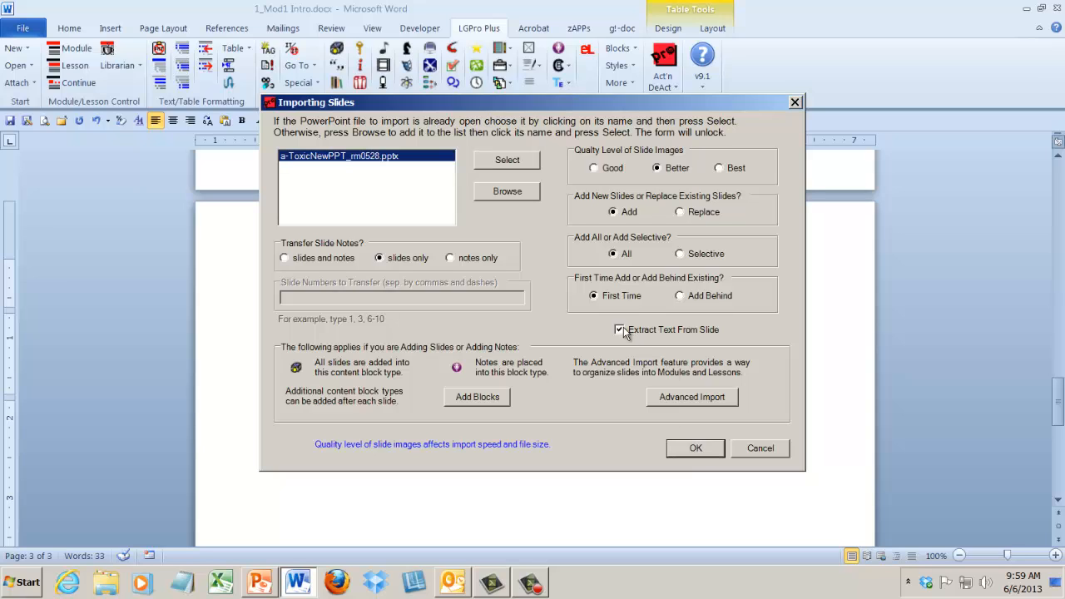
left_click(698, 449)
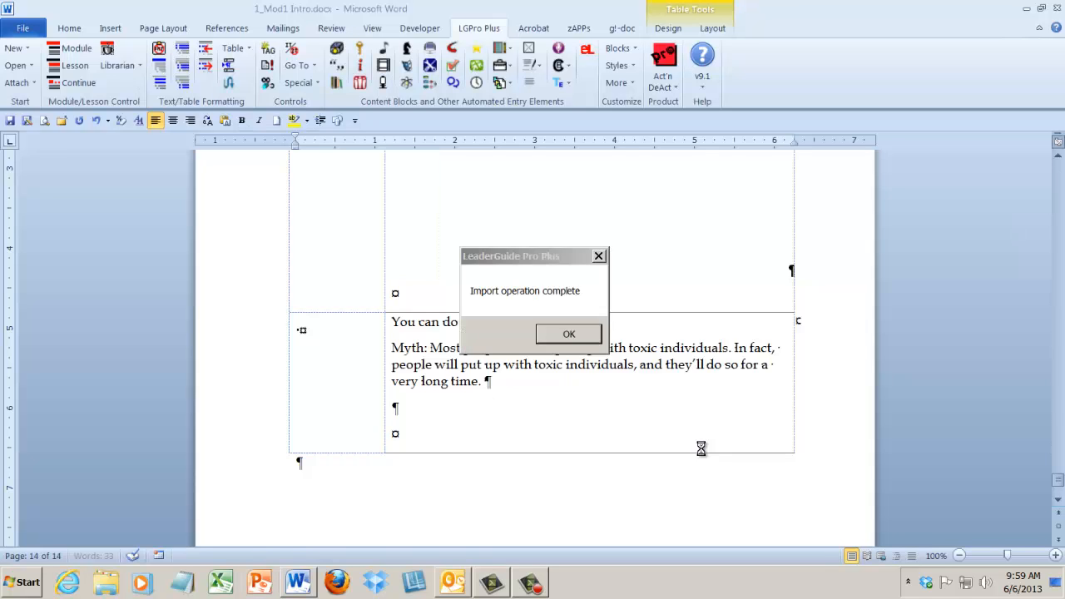
left_click(580, 338)
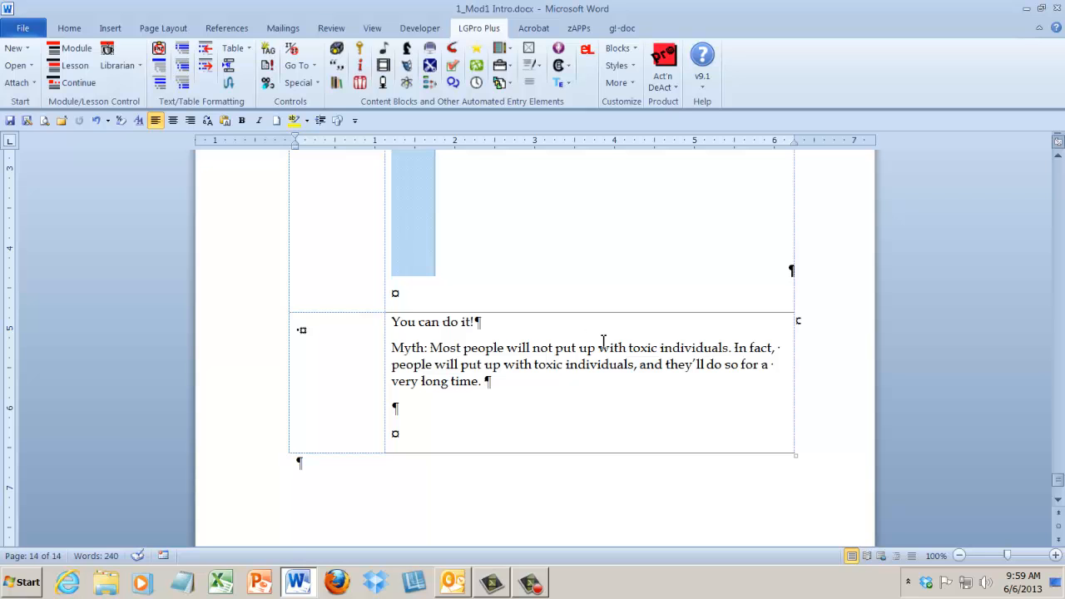
Add a key points content block below the Toxic Relationships agenda slide and paste the slide's extracted text into its bullets.
left_click_drag(1058, 482, 1058, 268)
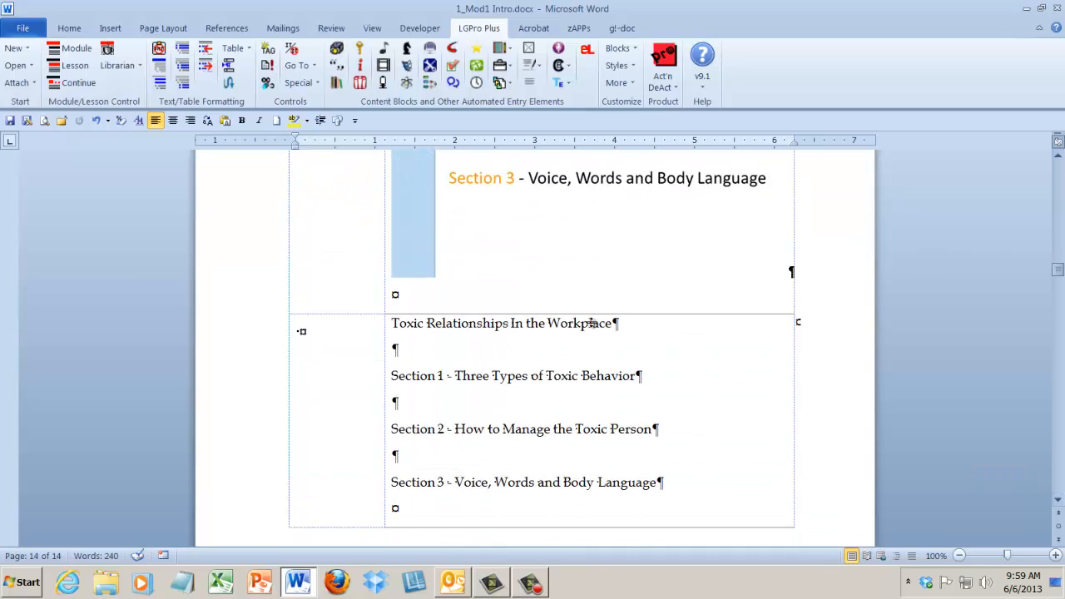
left_click_drag(387, 325, 677, 489)
key("ctrl+c")
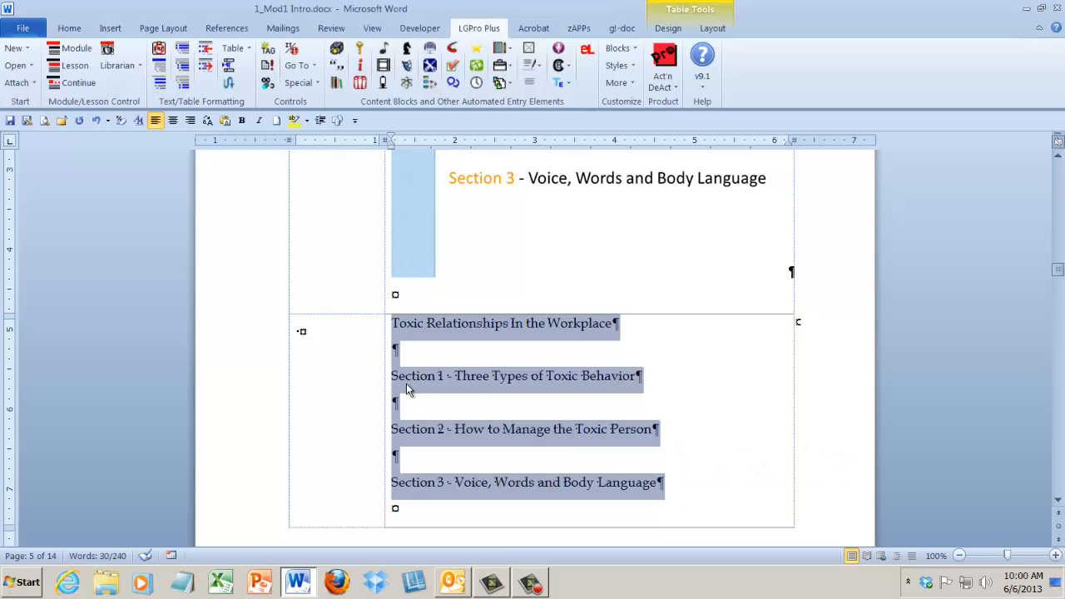
left_click(404, 291)
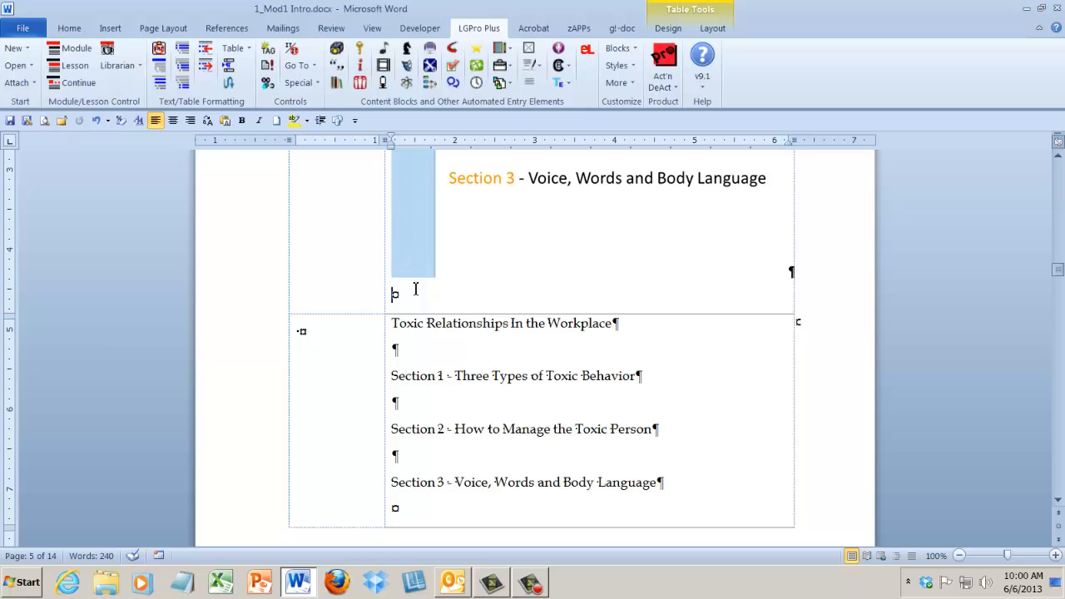
left_click(359, 49)
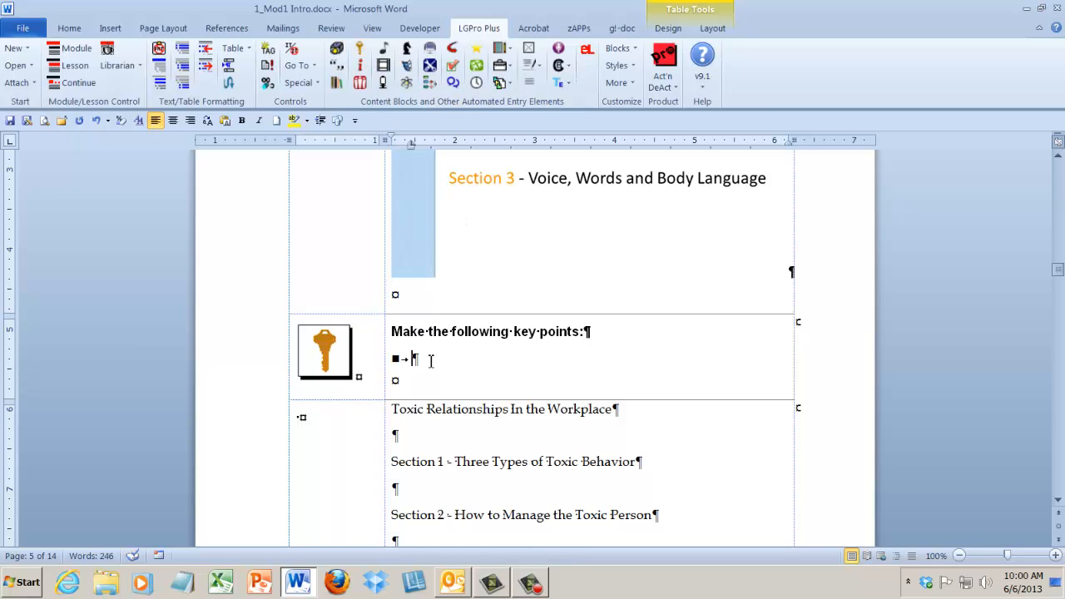
left_click(159, 49)
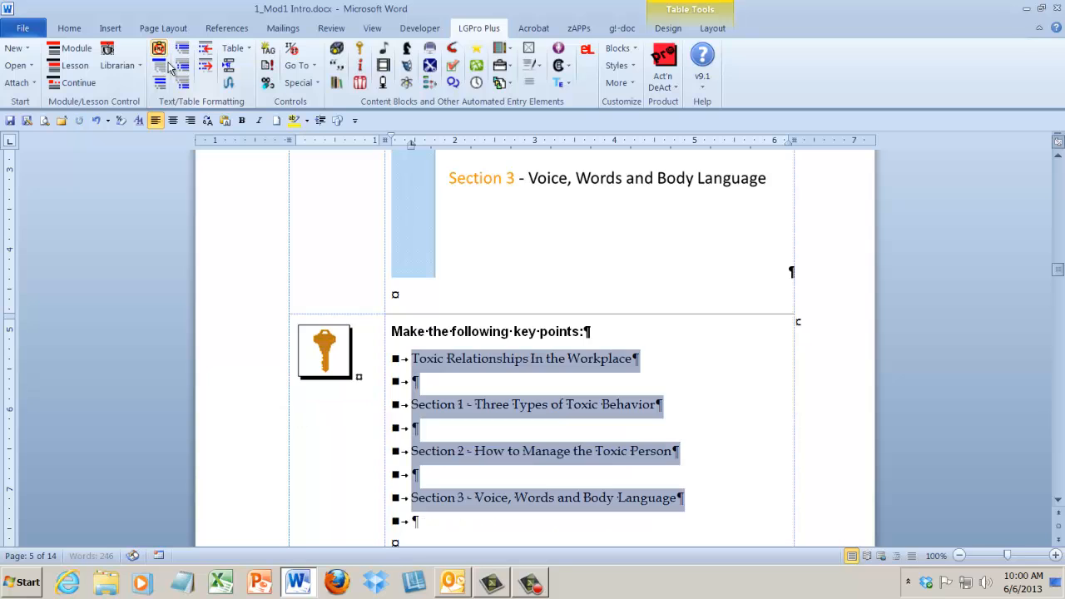
Delete the empty bullets in the key points block and the duplicate extracted-text row beneath it.
left_click(418, 380)
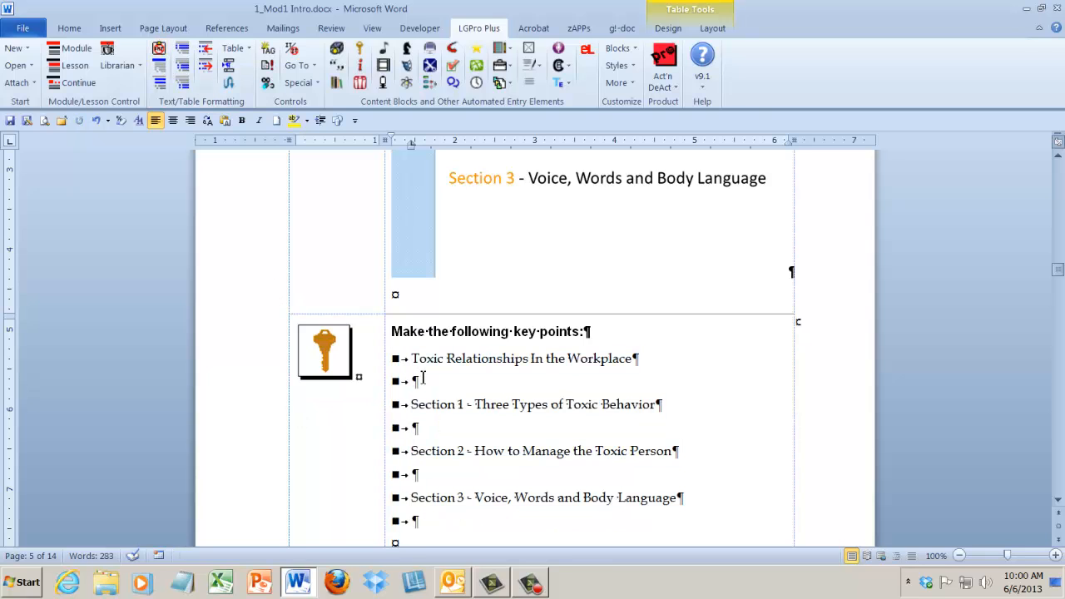
key("Delete")
key("Delete")
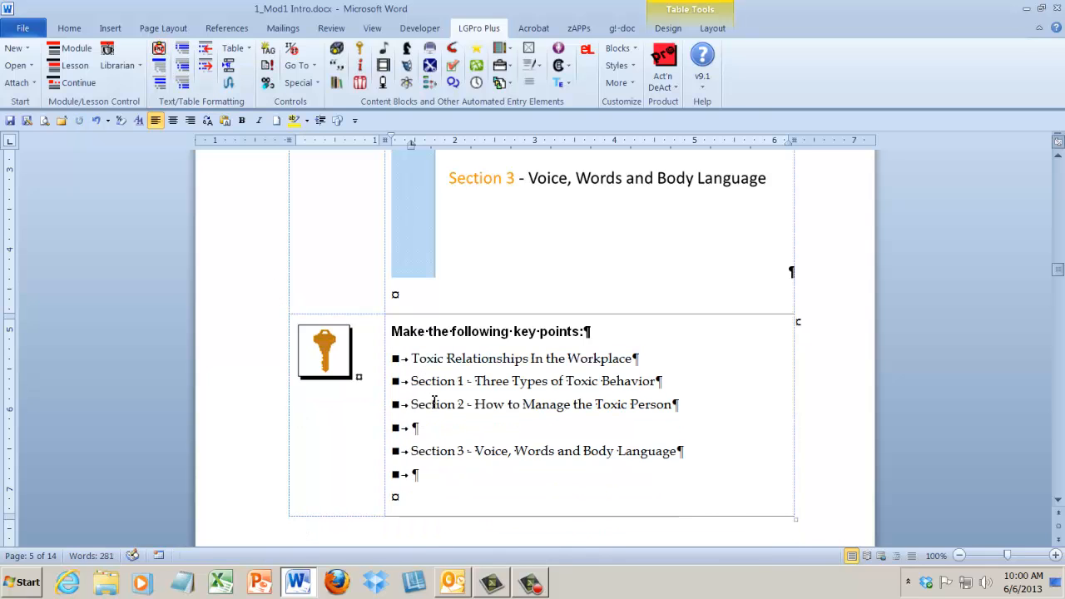
key("Delete")
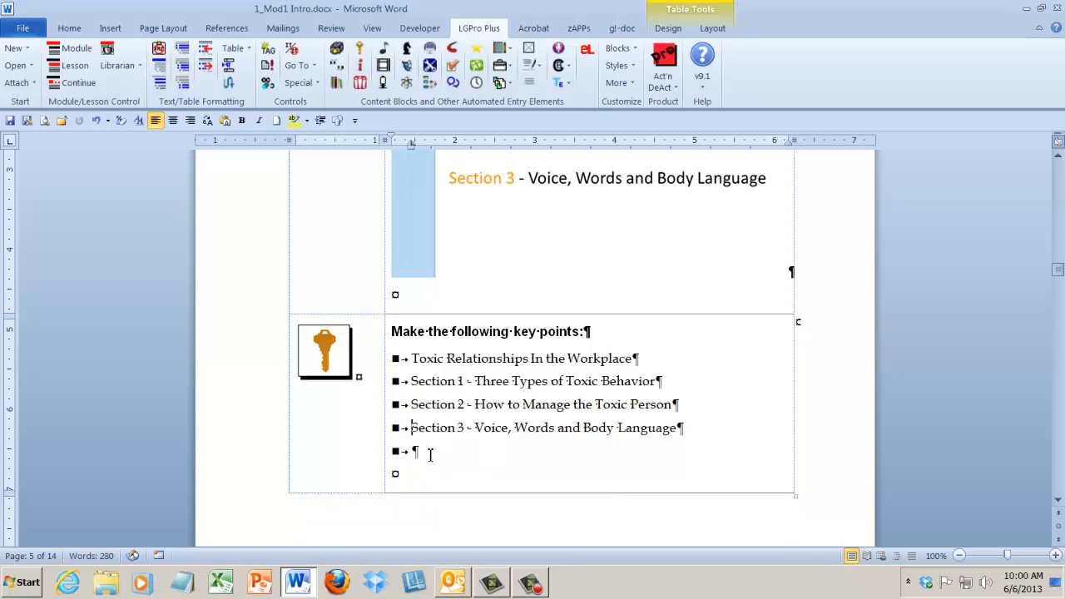
key("Delete")
left_click(233, 514)
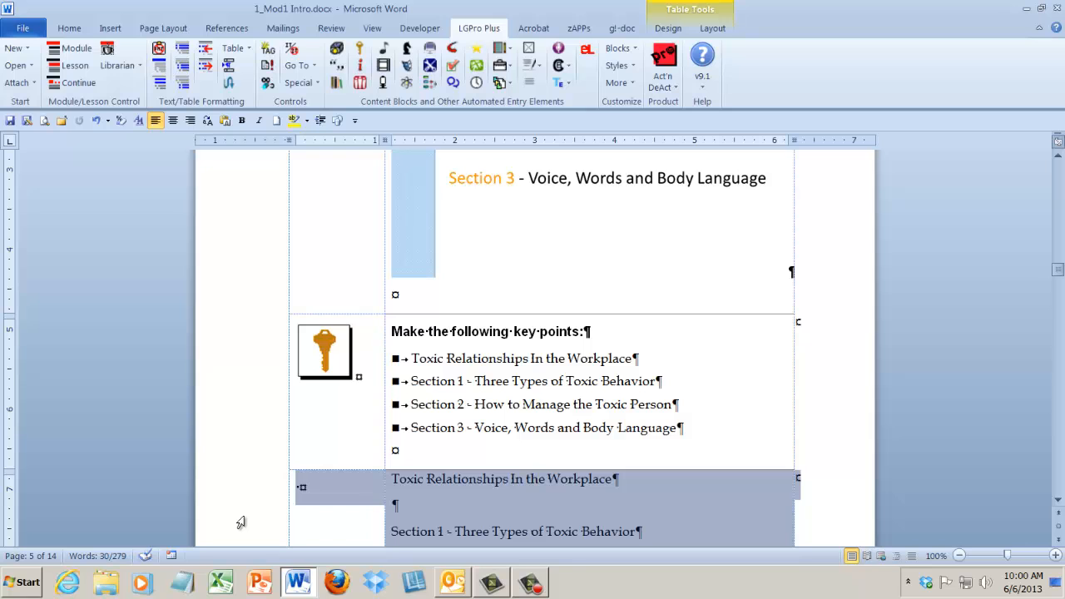
key("BackSpace")
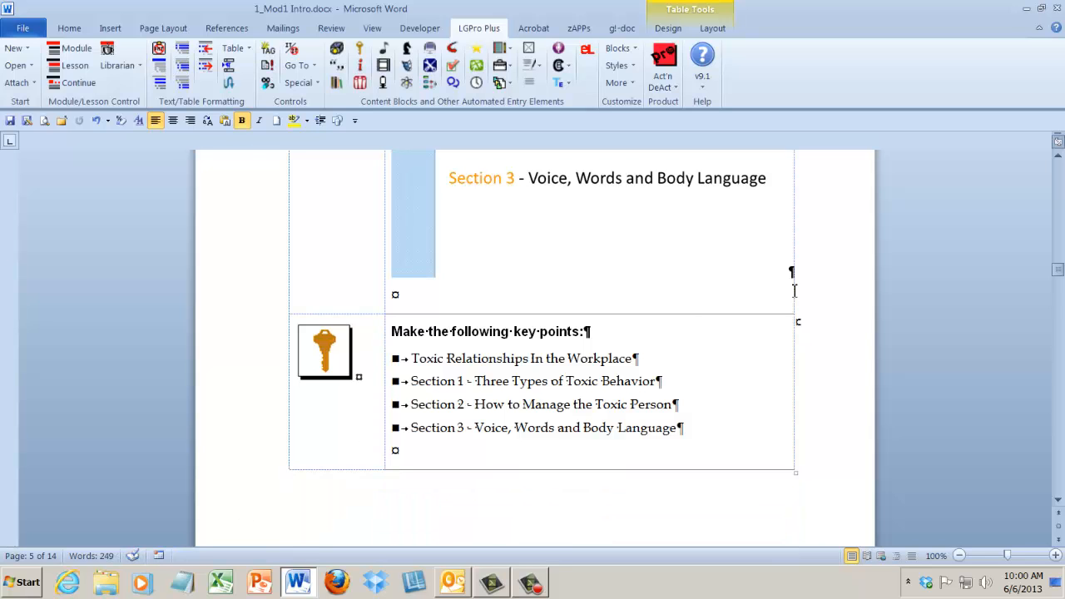
Return to the module's opening content blocks and close the Intro module document.
left_click_drag(1058, 279, 1057, 198)
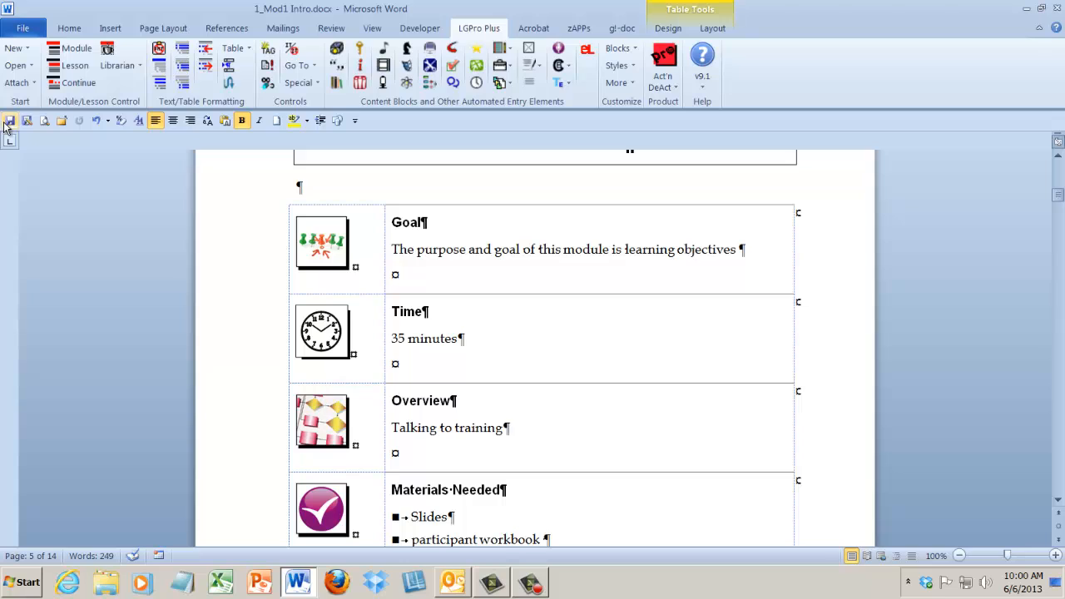
left_click(62, 122)
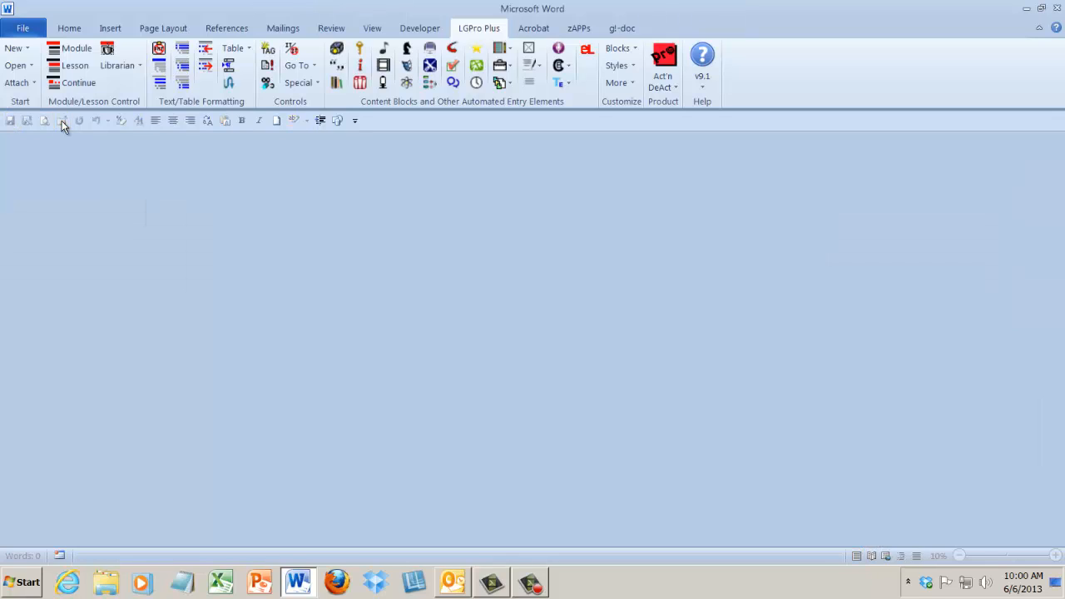
Create a new leader guide with the default settings and save it as Program Name Leader Guide.docx, replacing the existing file.
left_click(21, 53)
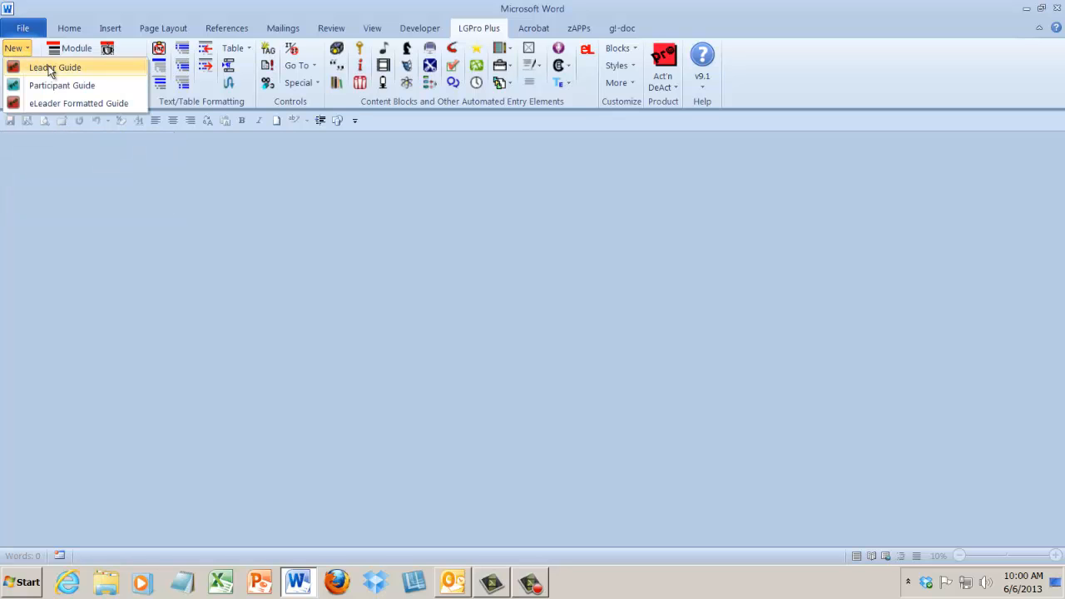
left_click(50, 68)
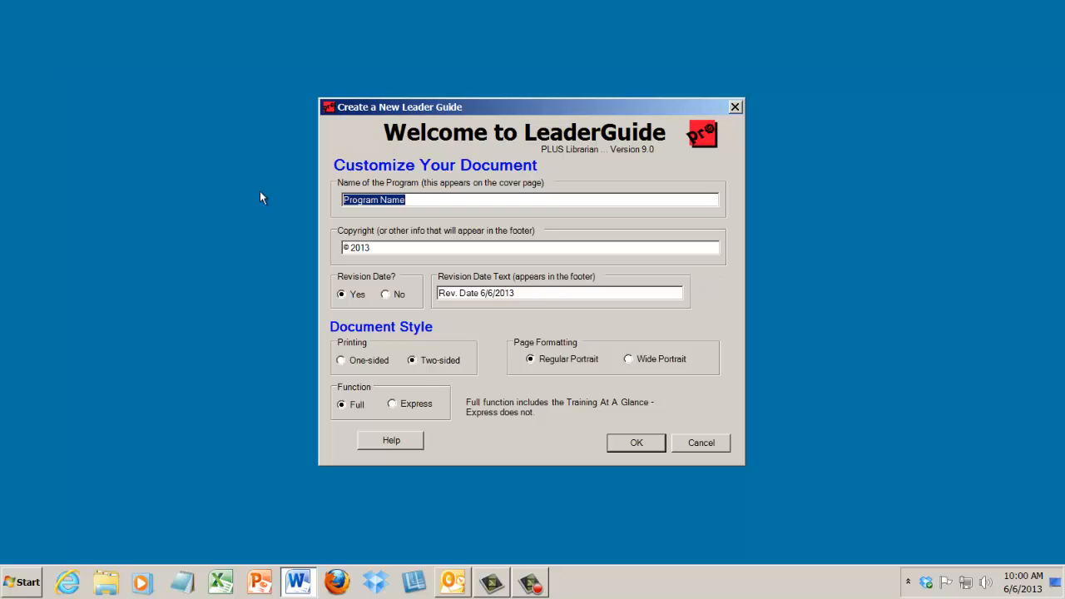
left_click(641, 444)
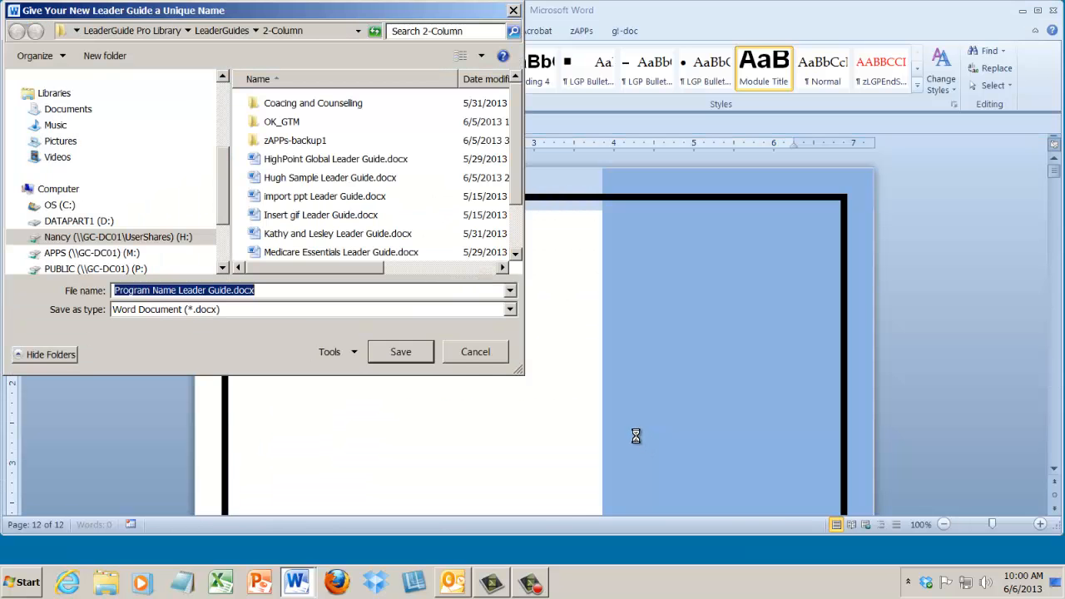
left_click(416, 356)
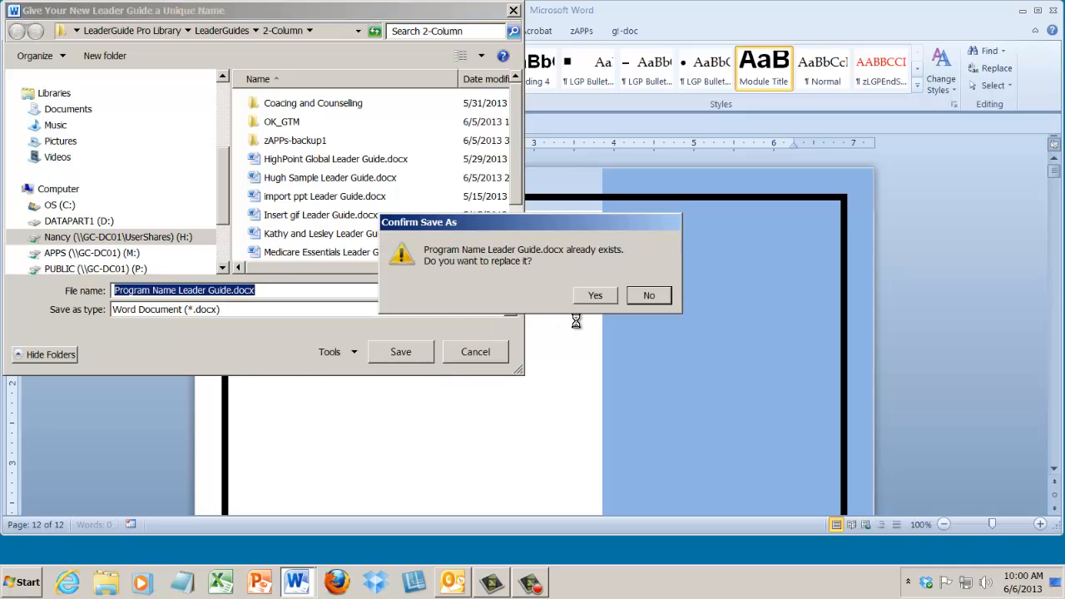
left_click(596, 297)
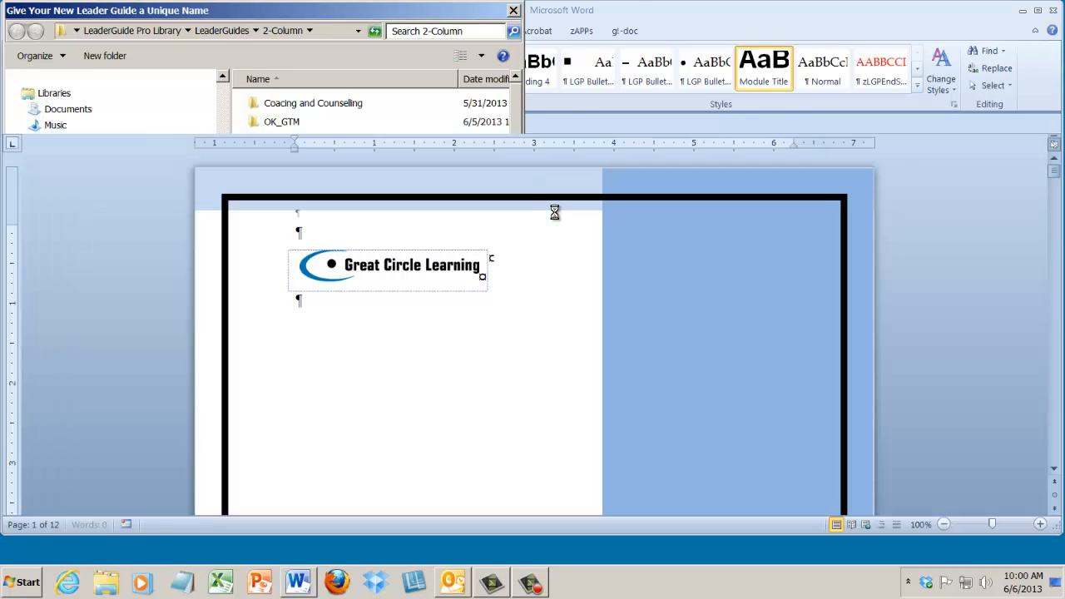
Insert the archived module 2_Great Coaches I Have Known from the Local LGPro Library just above the END OF MODULE SECTION paragraph.
left_click(477, 32)
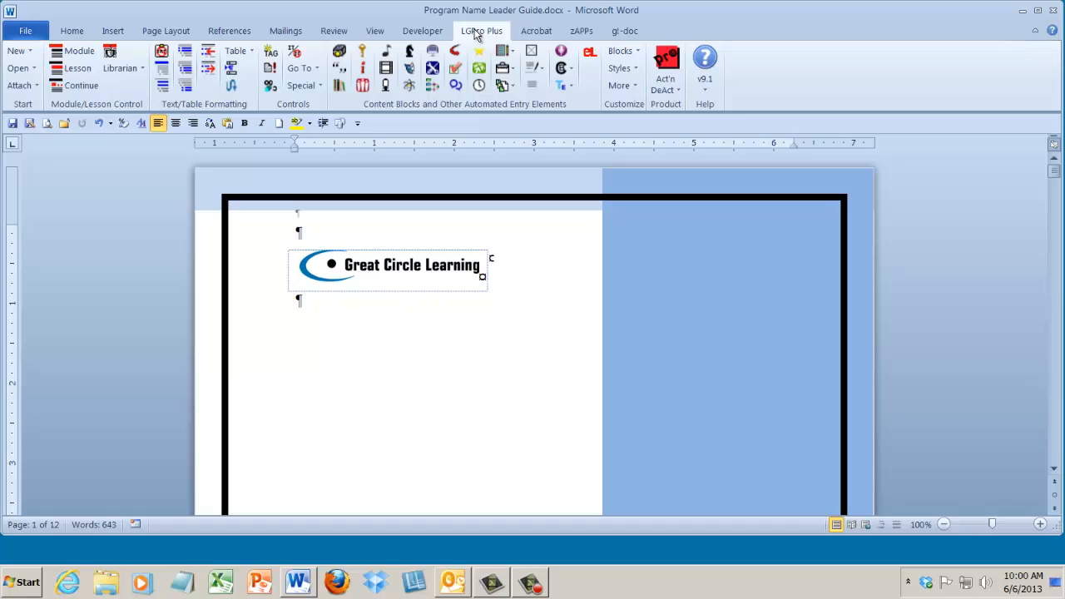
left_click(120, 68)
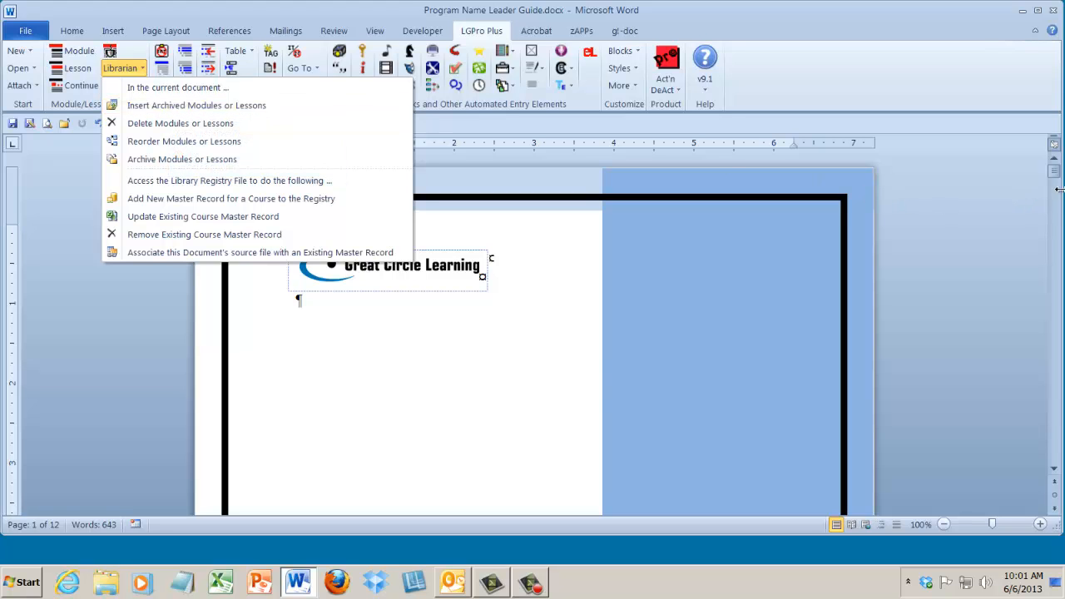
left_click_drag(1059, 180, 1051, 442)
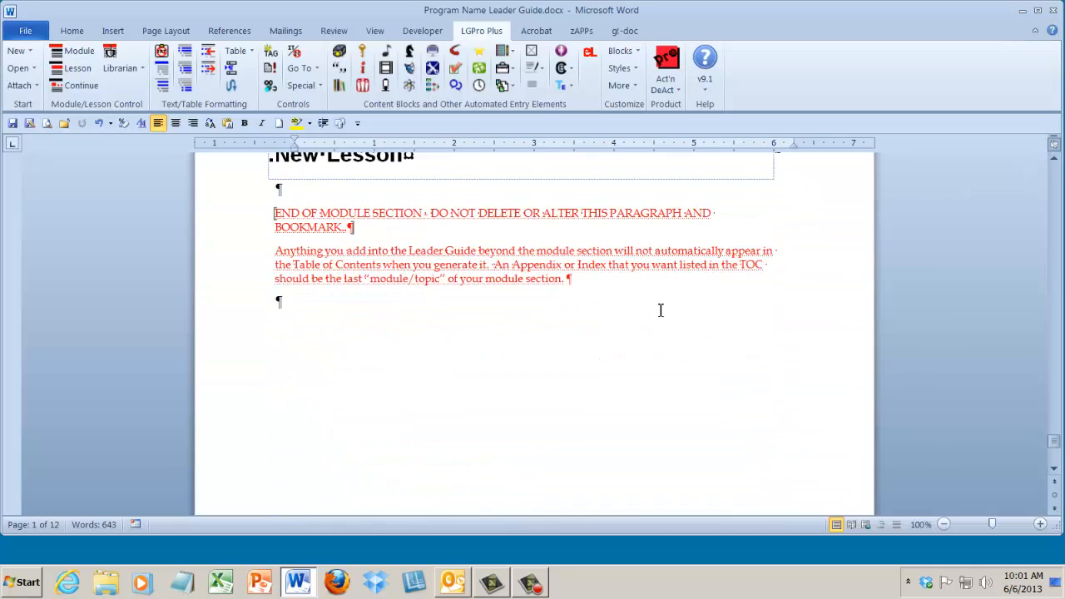
left_click(350, 192)
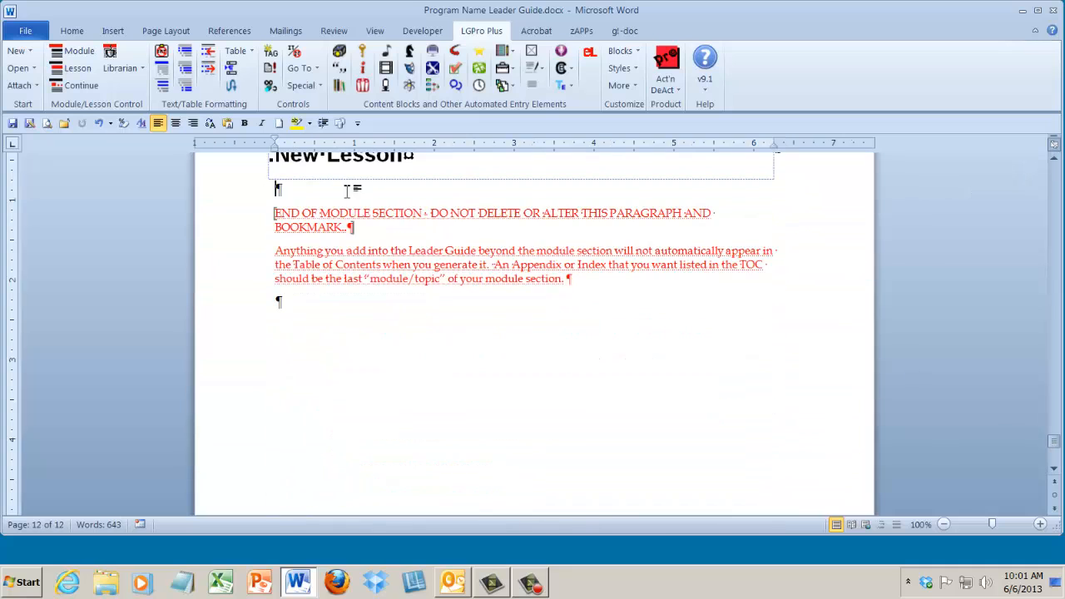
left_click(121, 68)
left_click(158, 106)
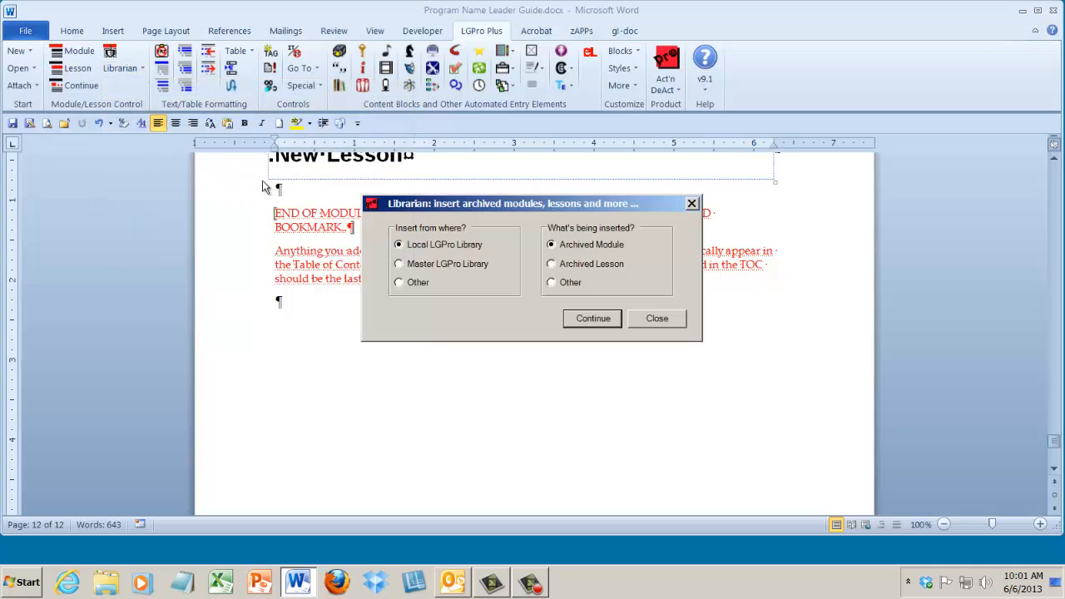
left_click(612, 319)
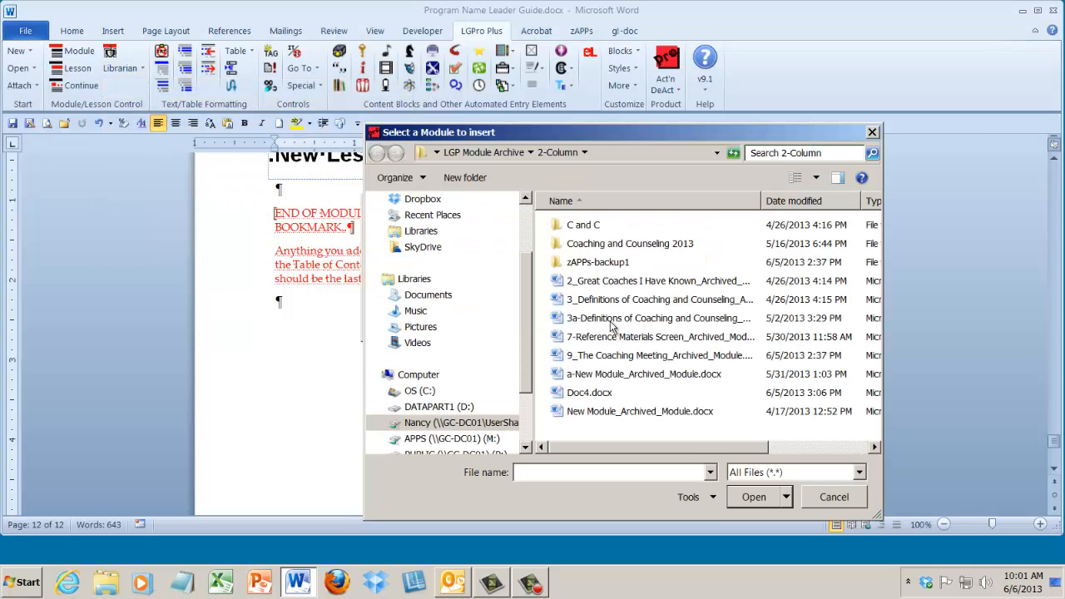
left_click(626, 282)
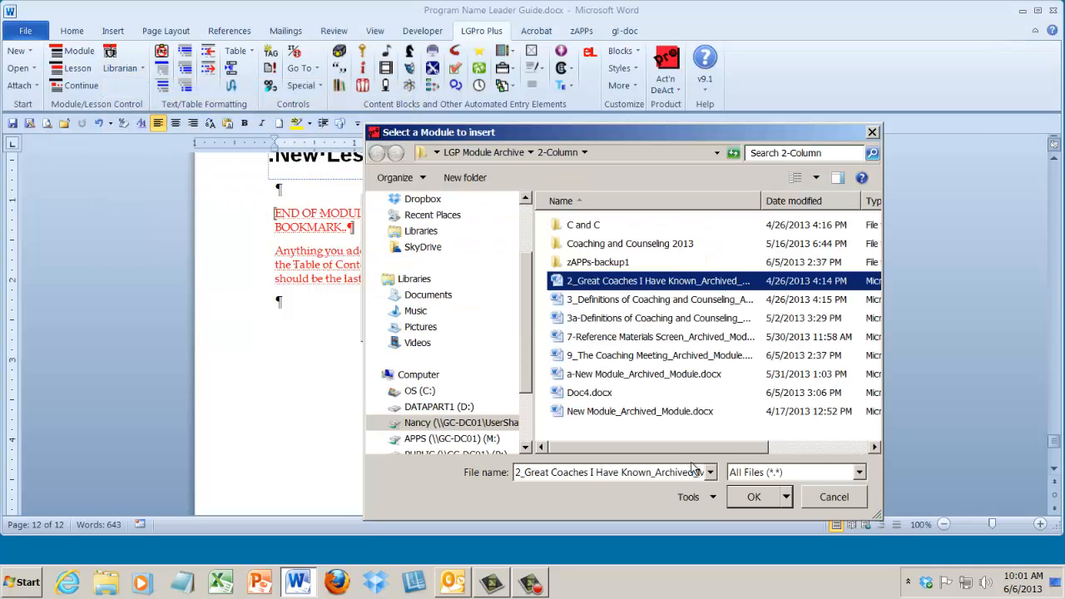
left_click(740, 496)
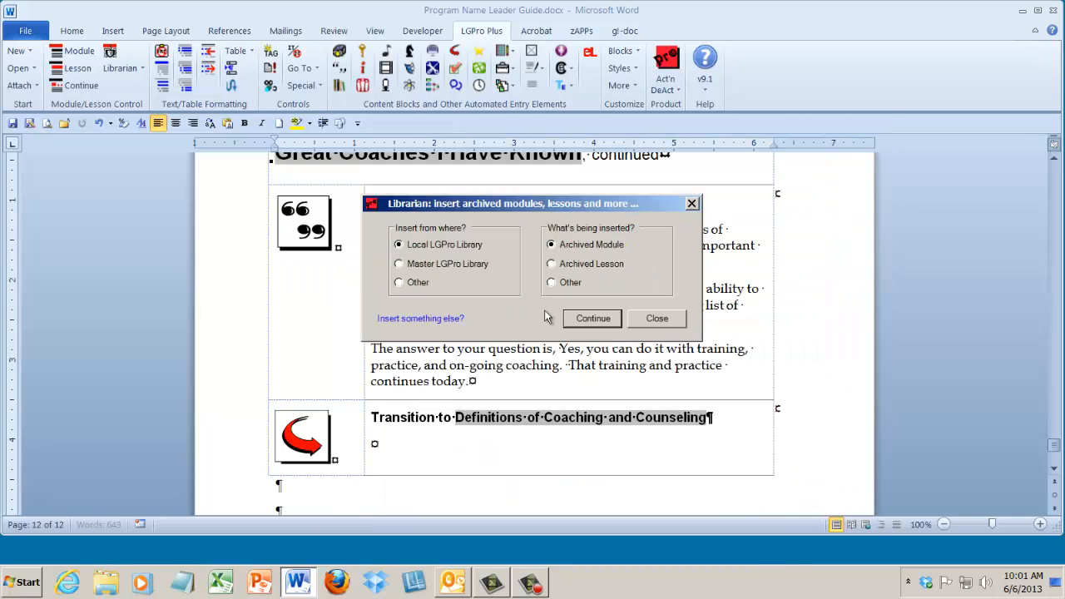
left_click(651, 319)
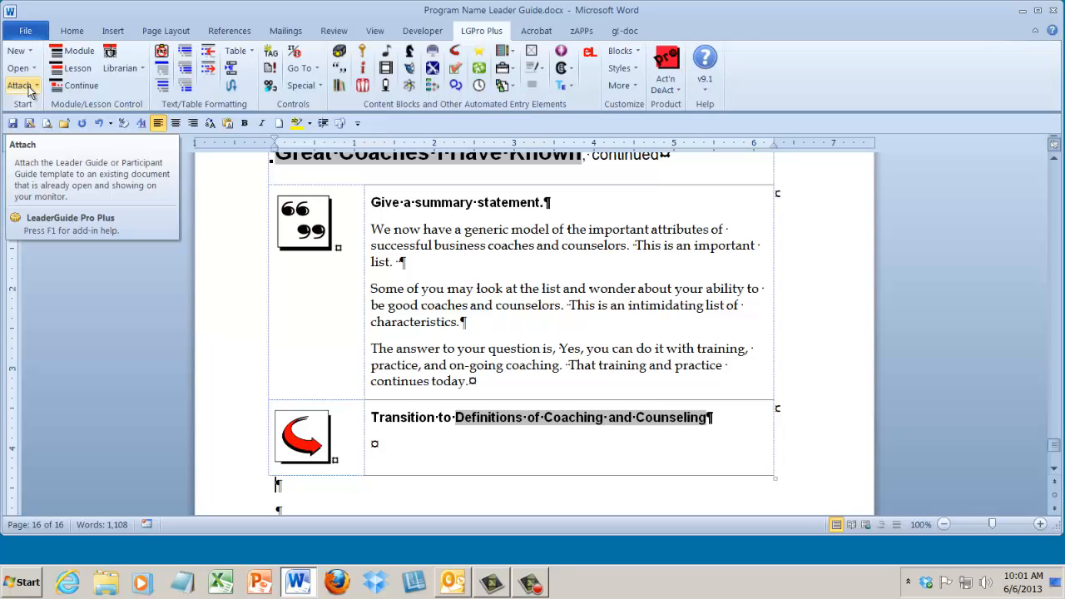
left_click(18, 50)
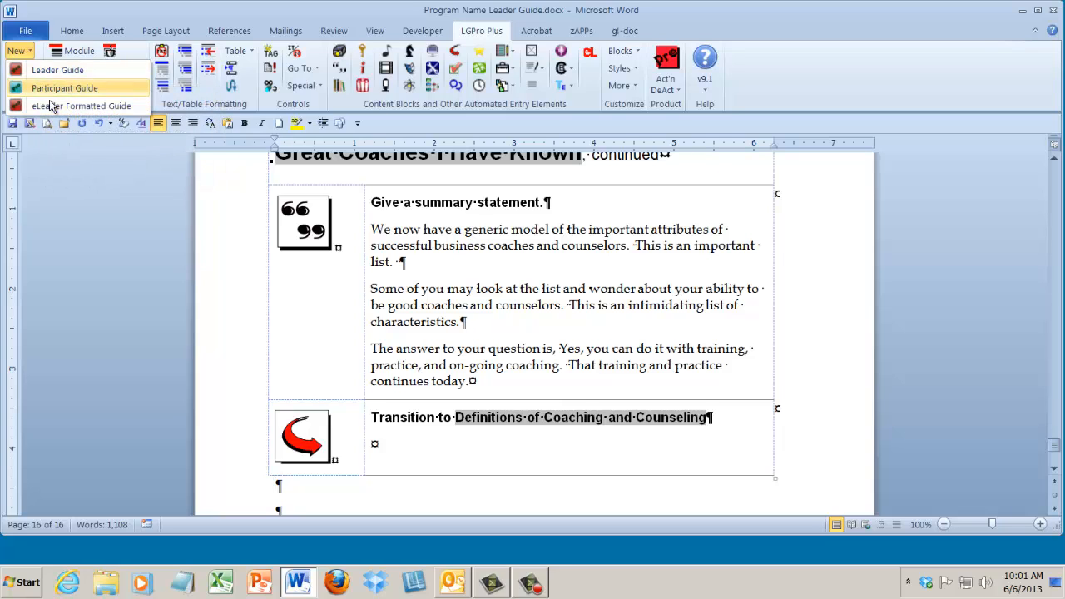
left_click(44, 195)
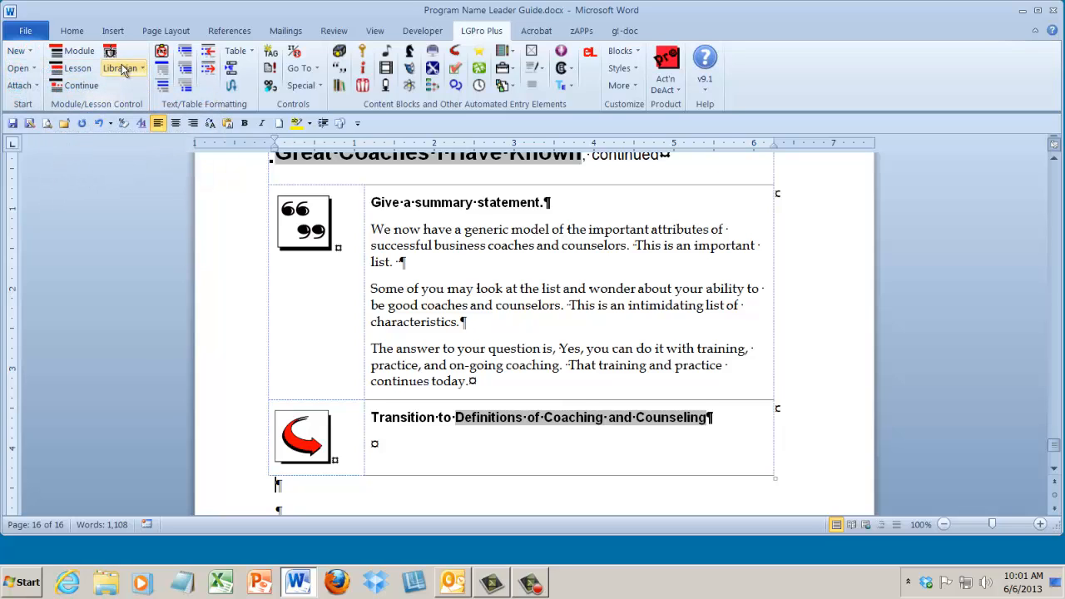
Update the guide's references and go to the table of contents to check the entries under MODULES.
left_click(269, 68)
left_click(298, 70)
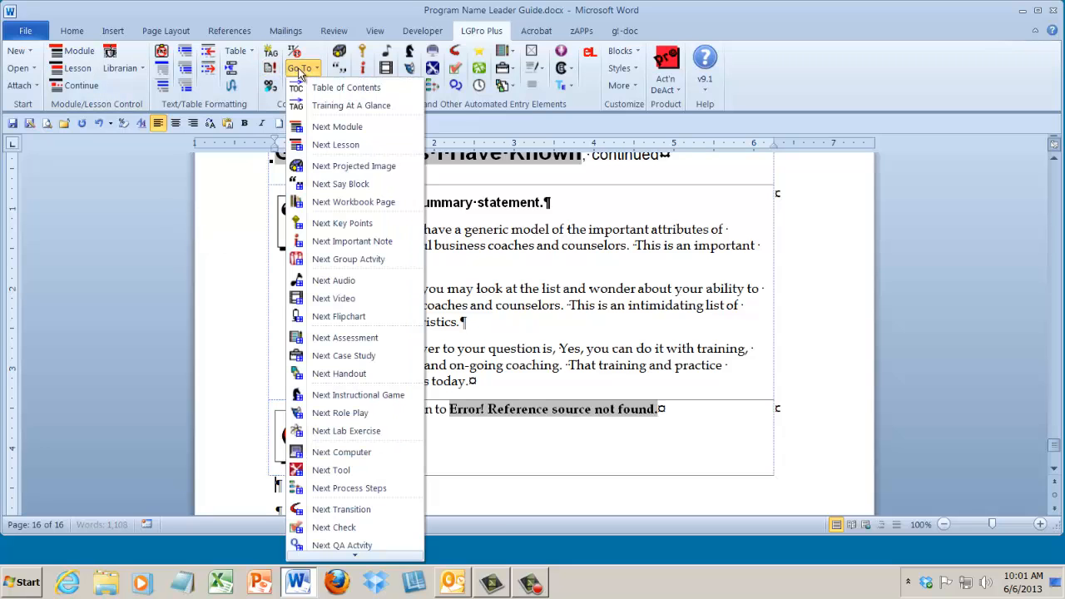
left_click(333, 88)
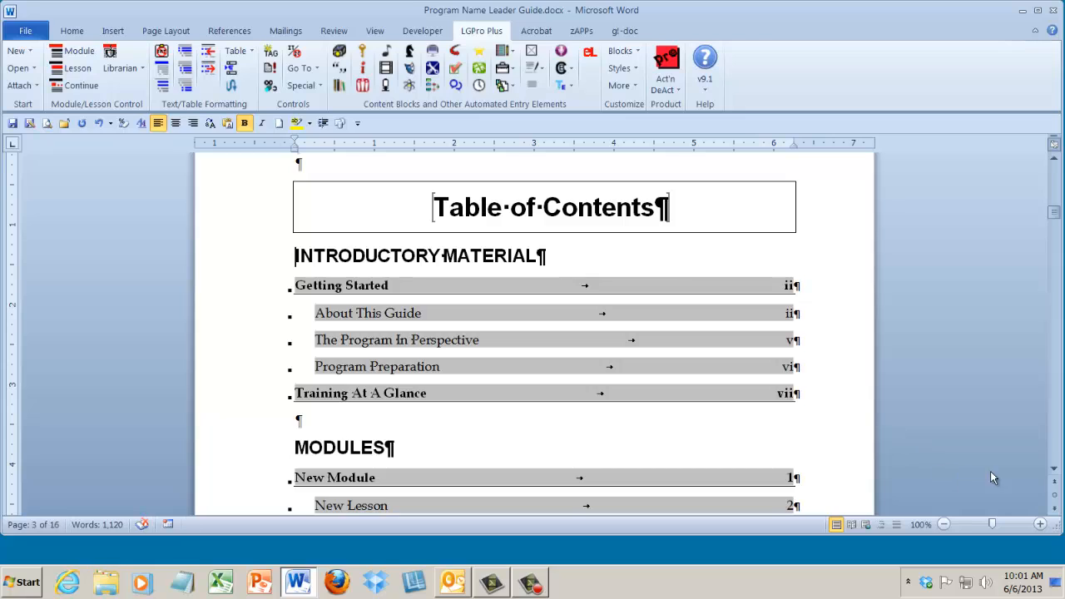
left_click(1054, 469)
left_click(1054, 469)
left_click(1055, 469)
left_click(1054, 469)
left_click(1054, 470)
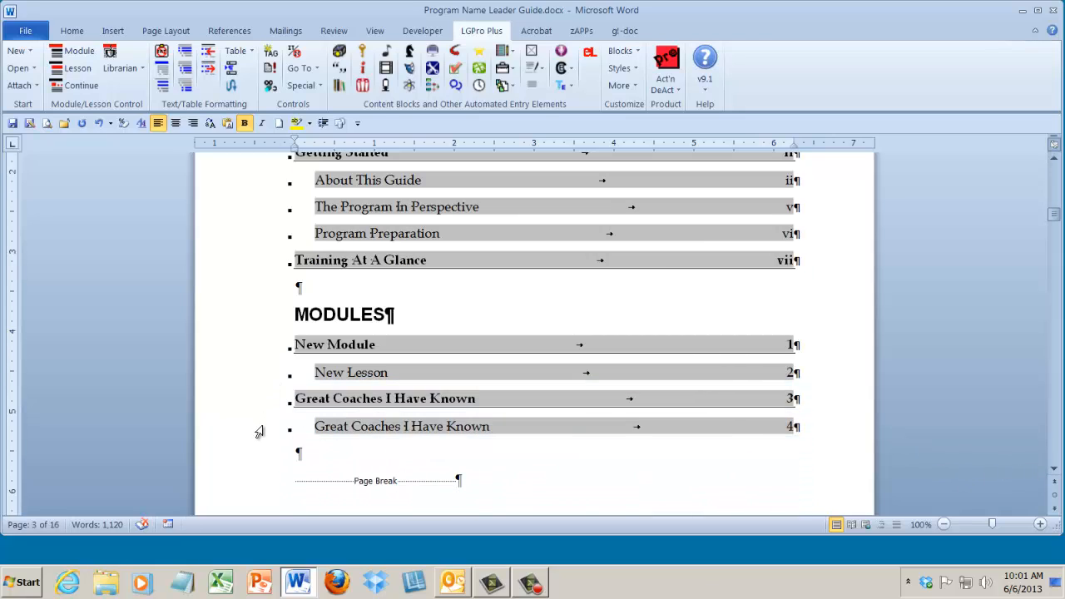
Delete the placeholder New Module from the leader guide with the Librarian.
left_click_drag(306, 344, 399, 372)
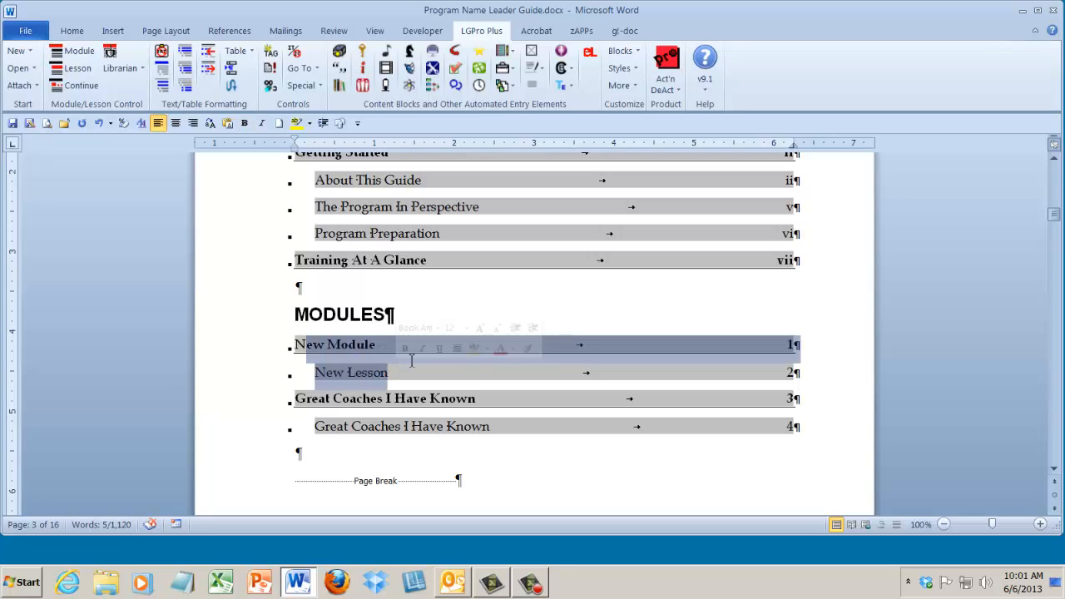
left_click(331, 344)
left_click(122, 69)
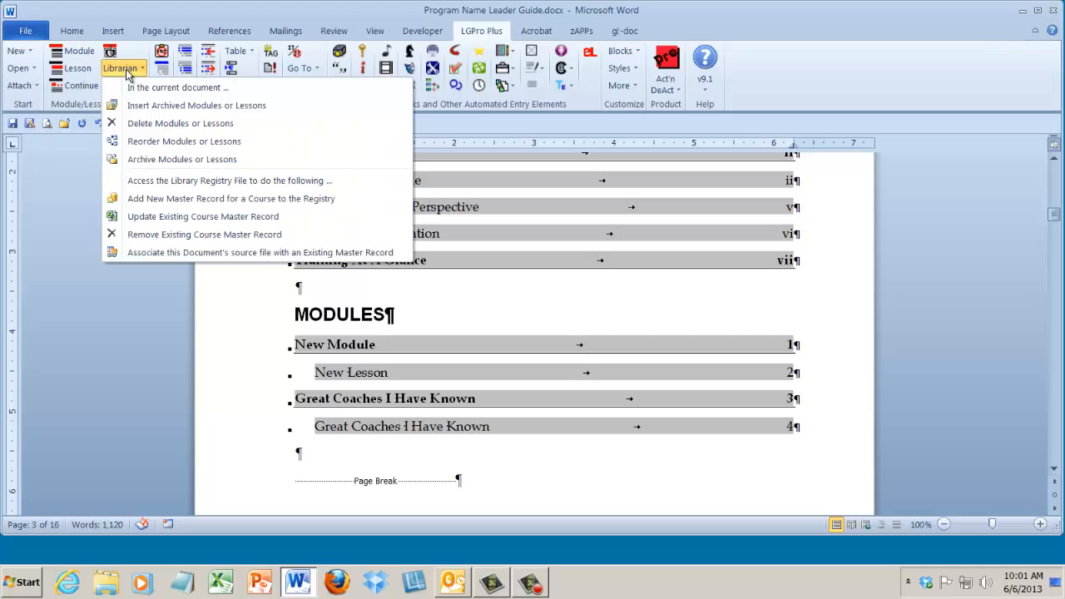
left_click(161, 124)
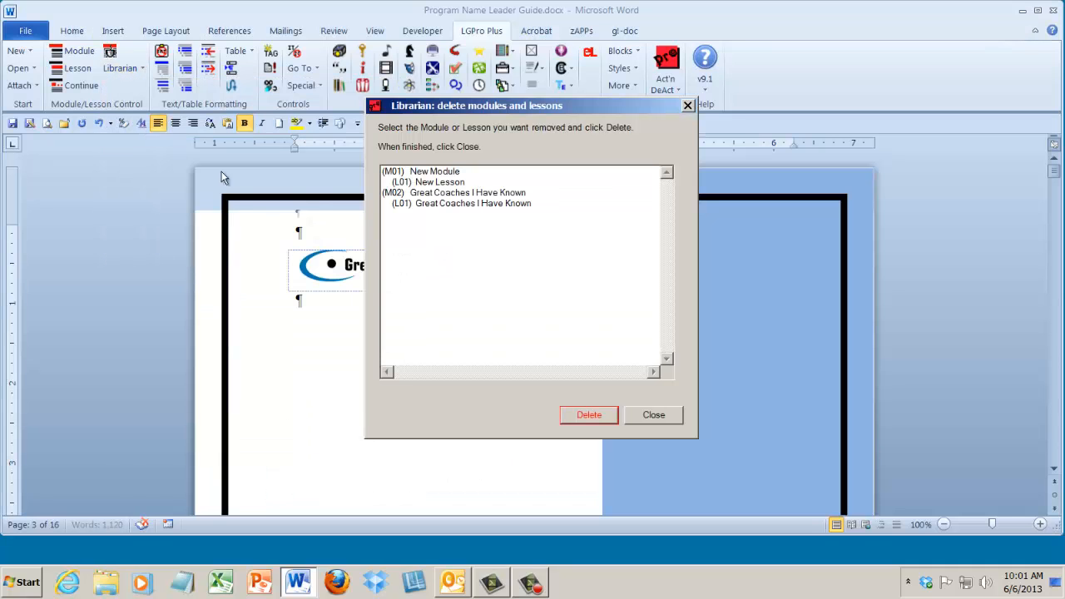
left_click(436, 172)
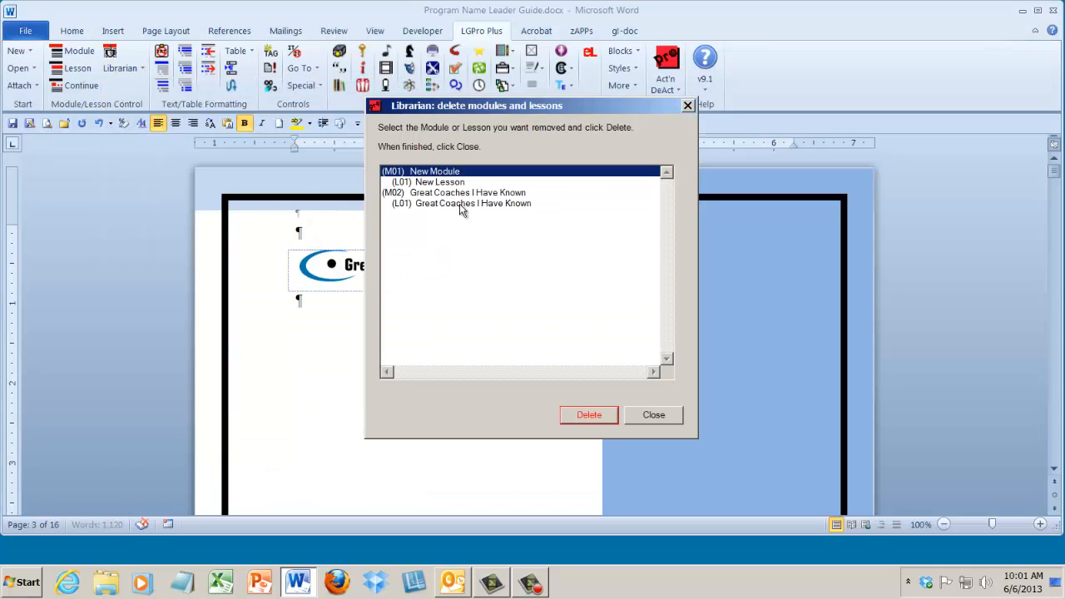
left_click(587, 417)
left_click(645, 414)
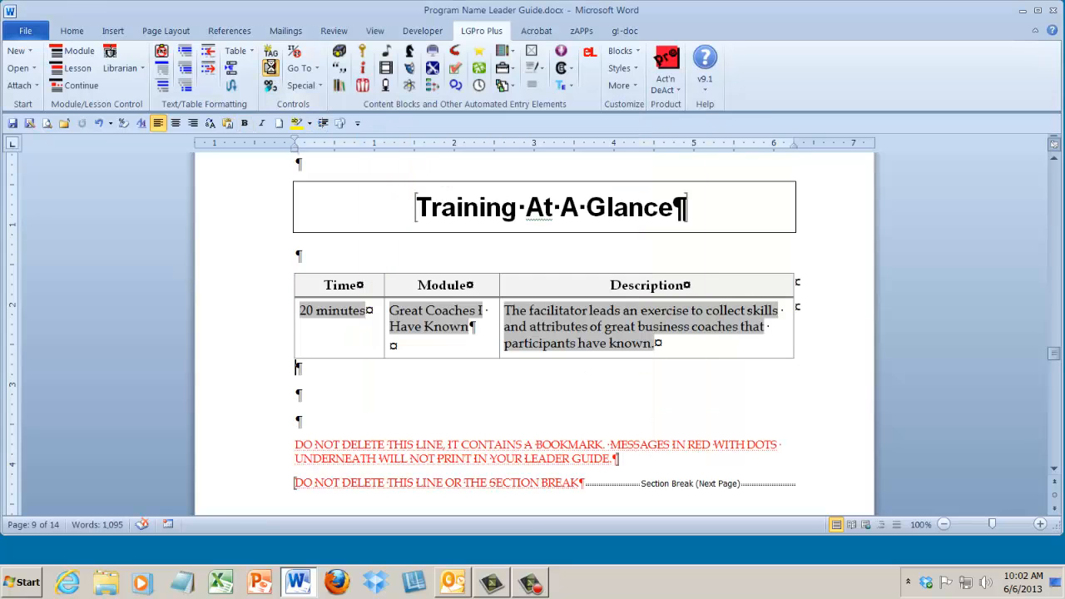
Return to the table of contents and examine the entries listed under MODULES.
left_click(301, 73)
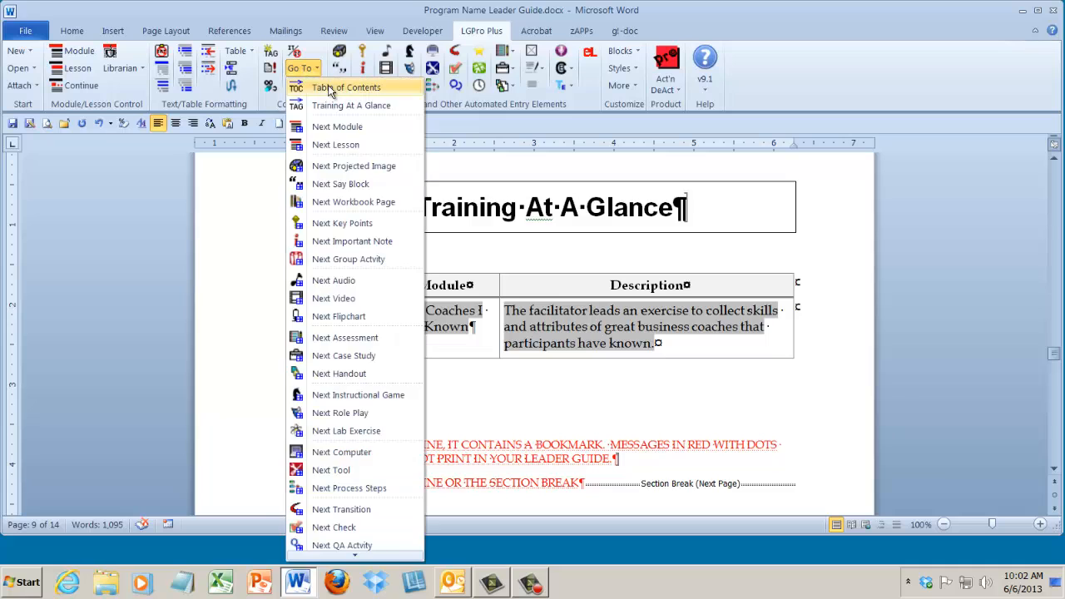
left_click(333, 88)
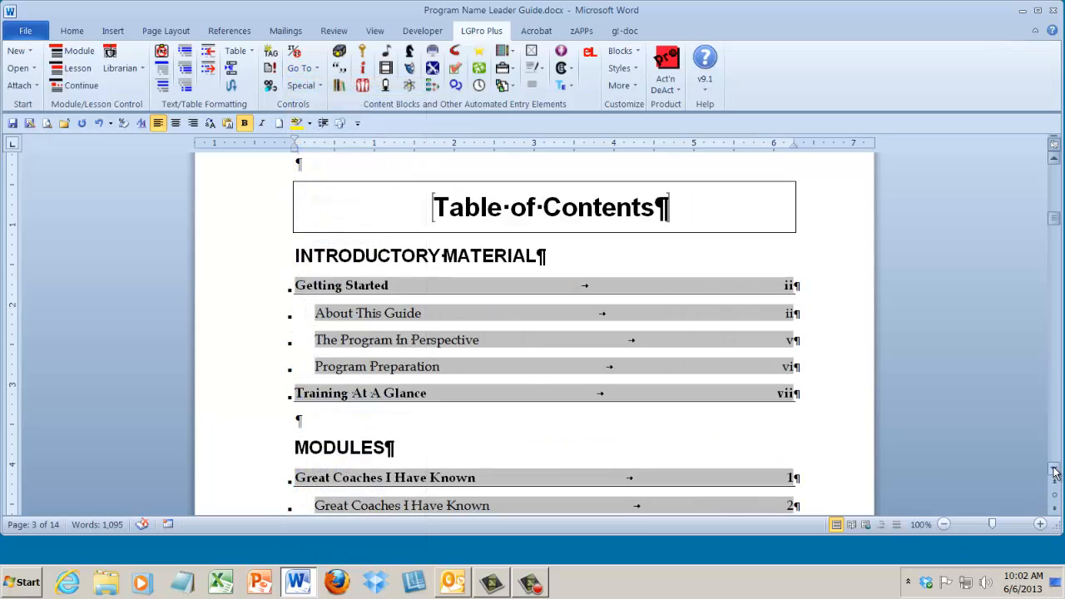
scroll(1053, 471, "down", 2)
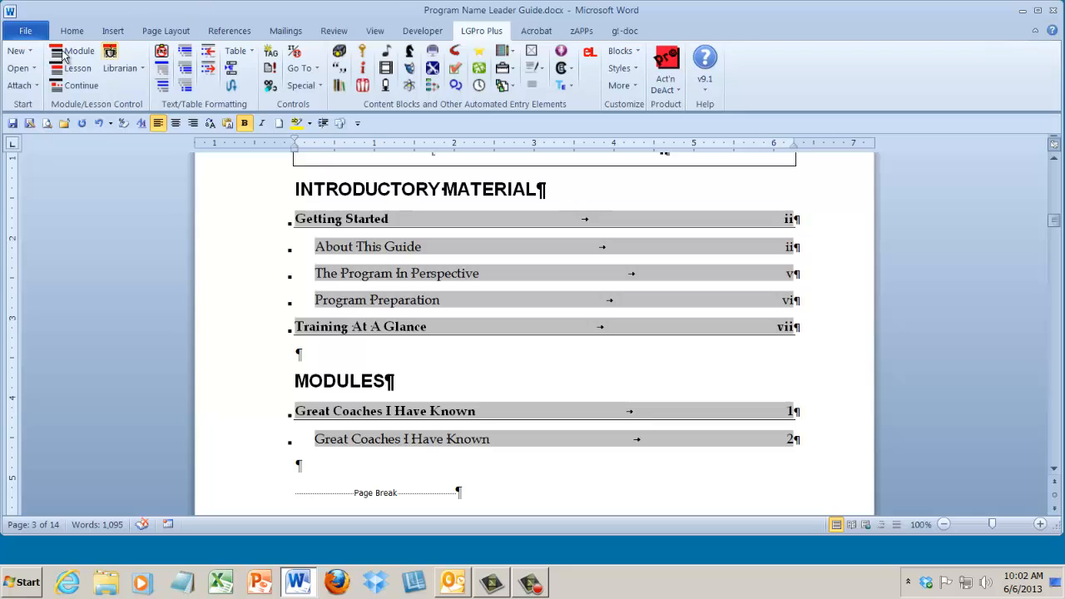
left_click(17, 51)
left_click(134, 168)
left_click(136, 71)
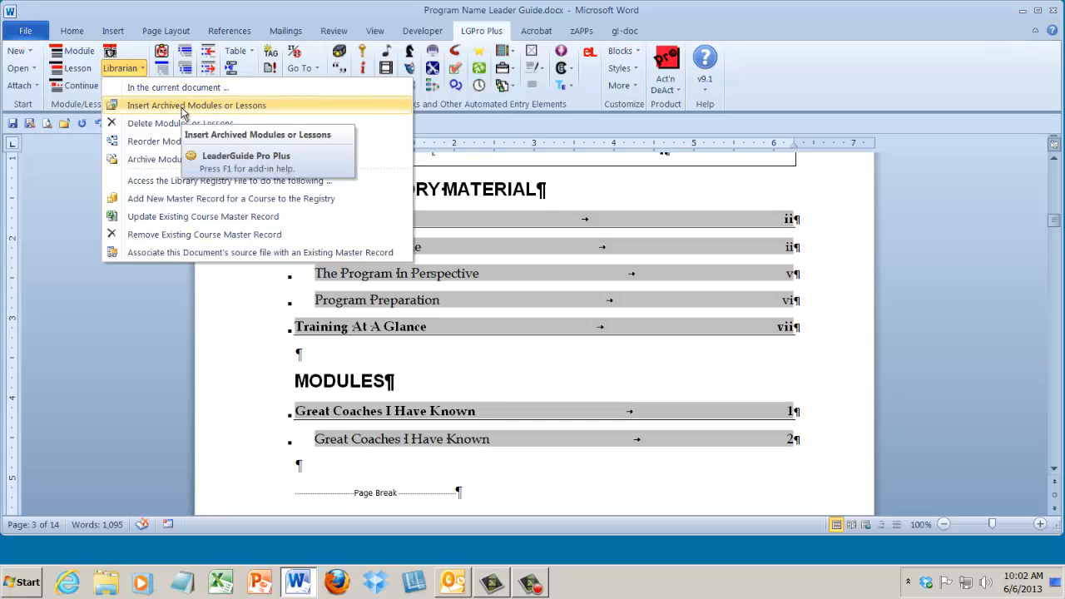
left_click(122, 337)
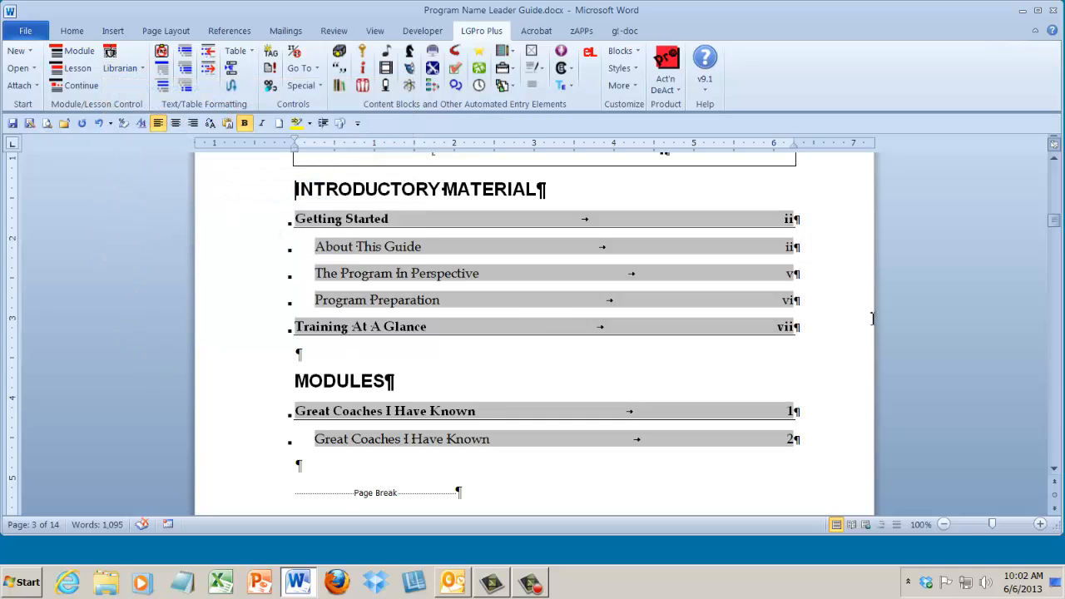